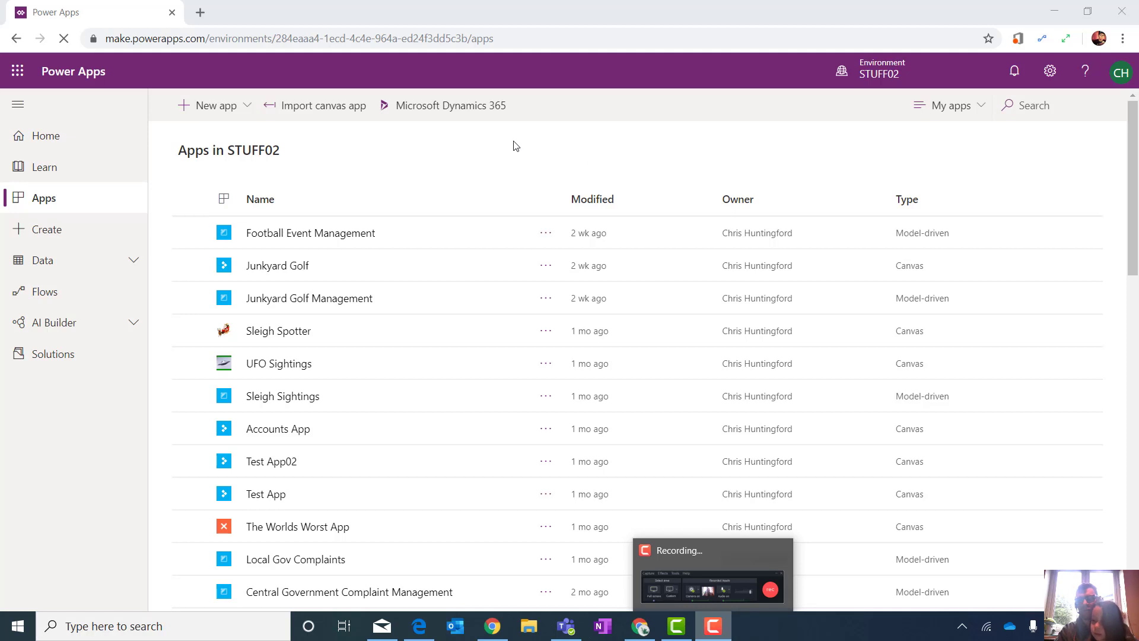
Build a phone-layout canvas app from the Common Data Service Contacts table, searched by 'contact'
click(242, 110)
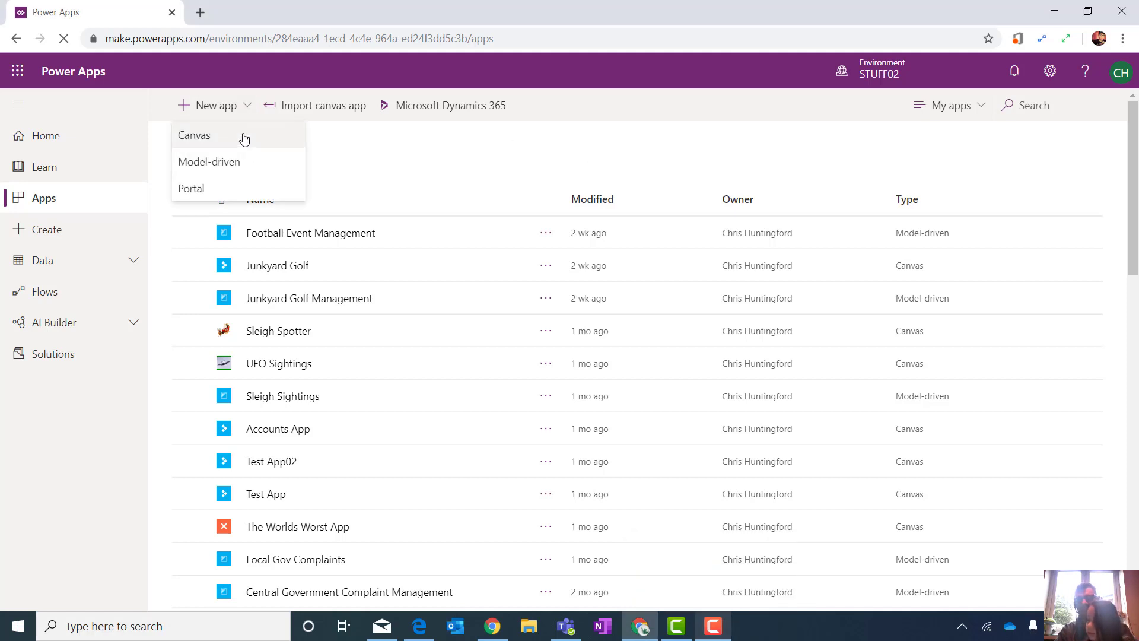
click(244, 136)
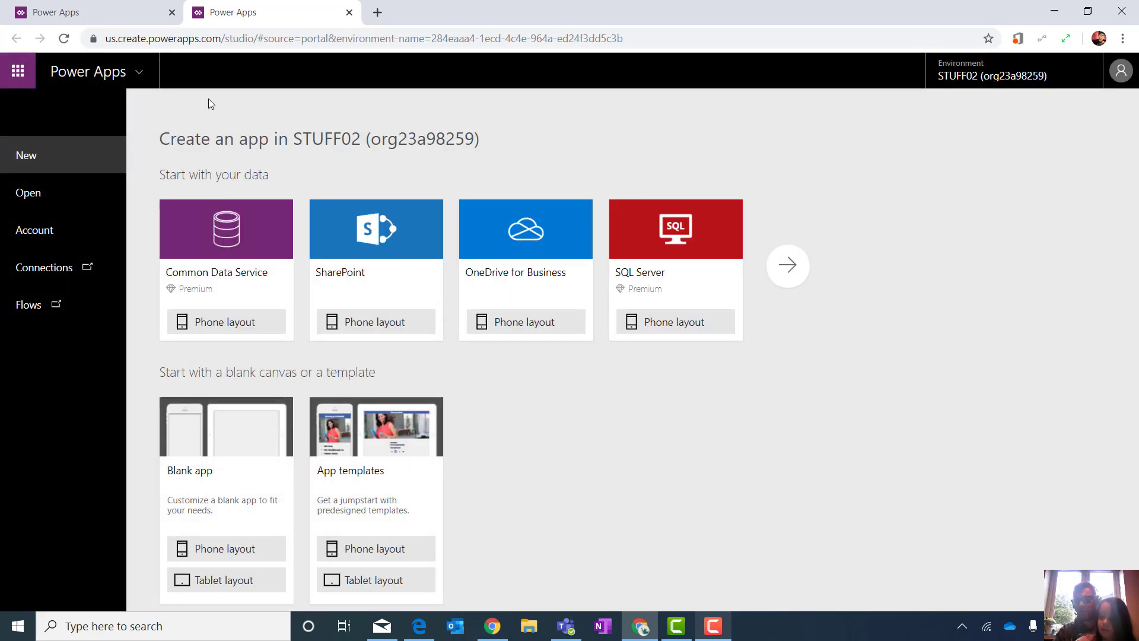
click(221, 325)
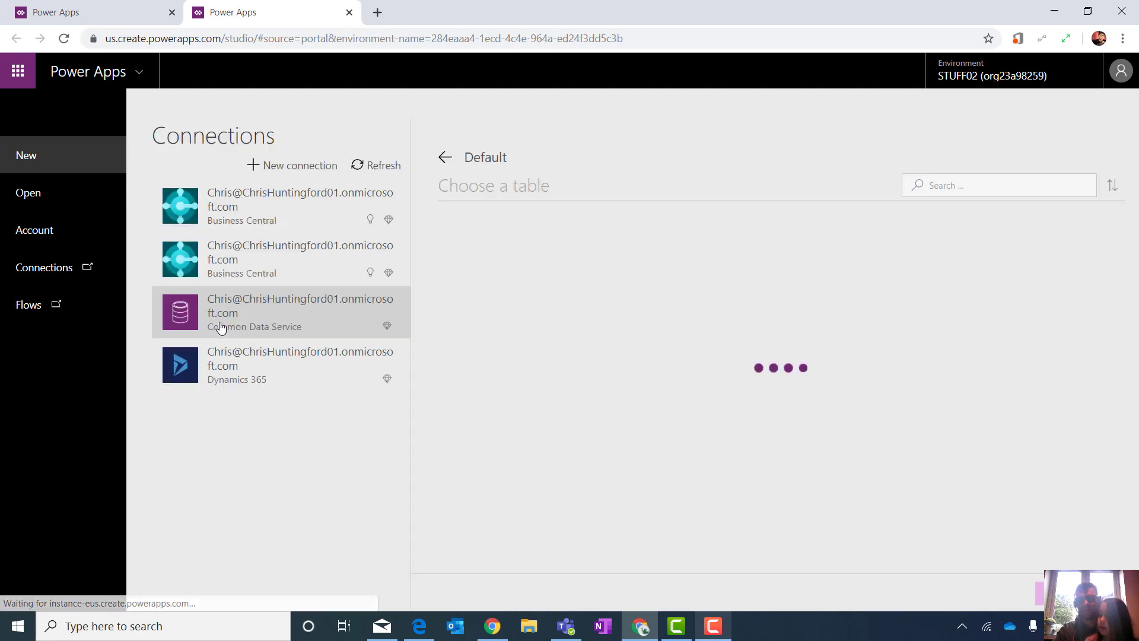
click(945, 186)
text(contact)
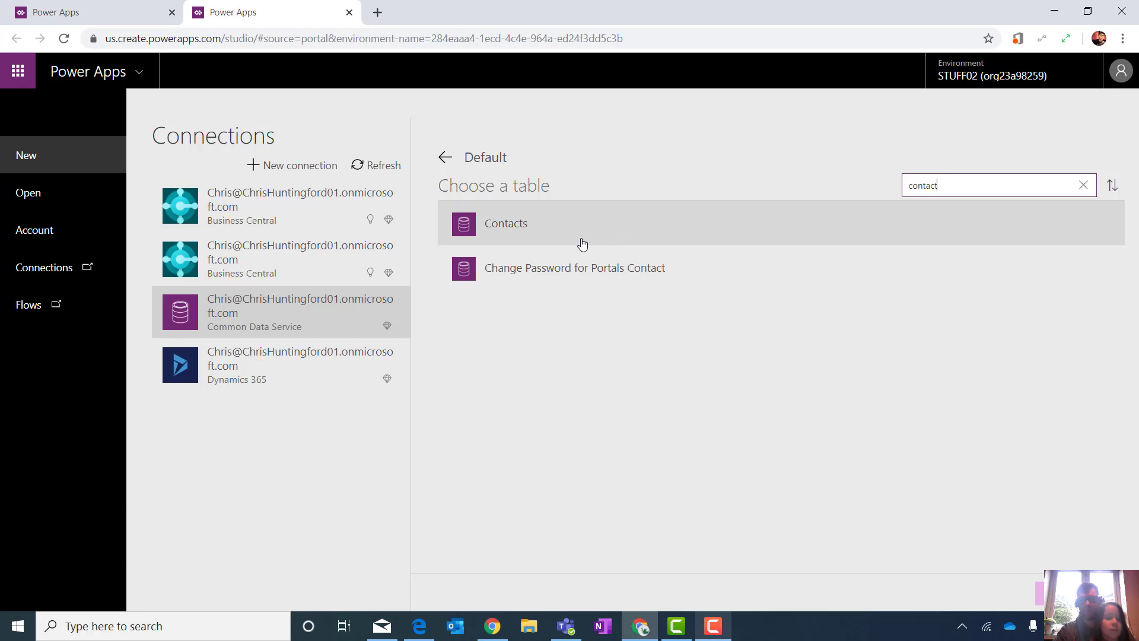
click(583, 243)
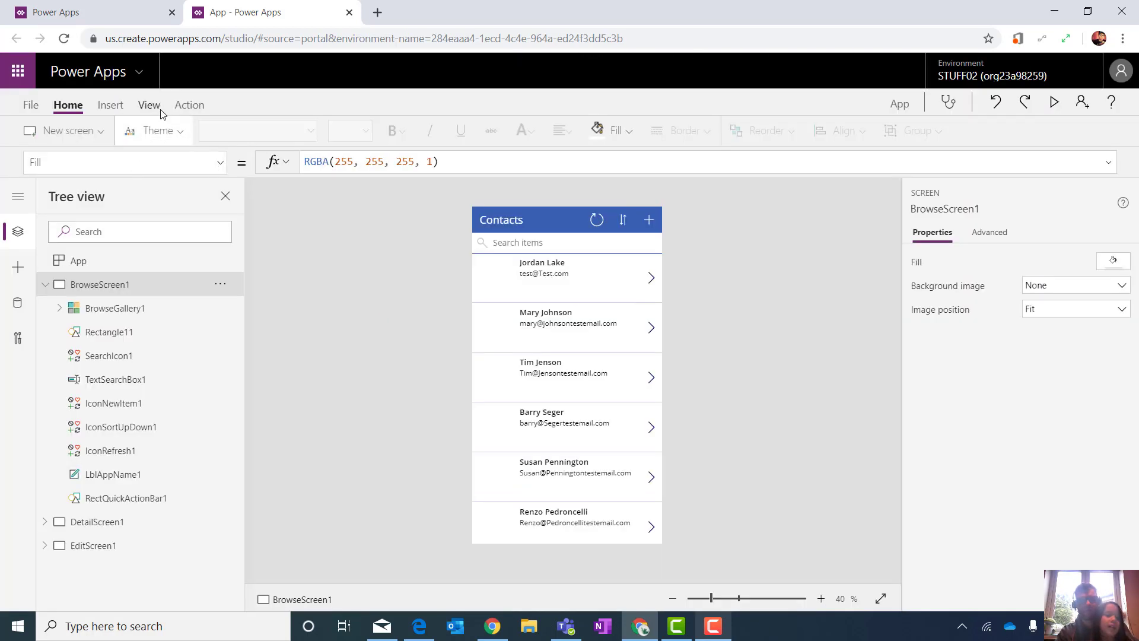
Apply the Forest theme to the app
click(178, 134)
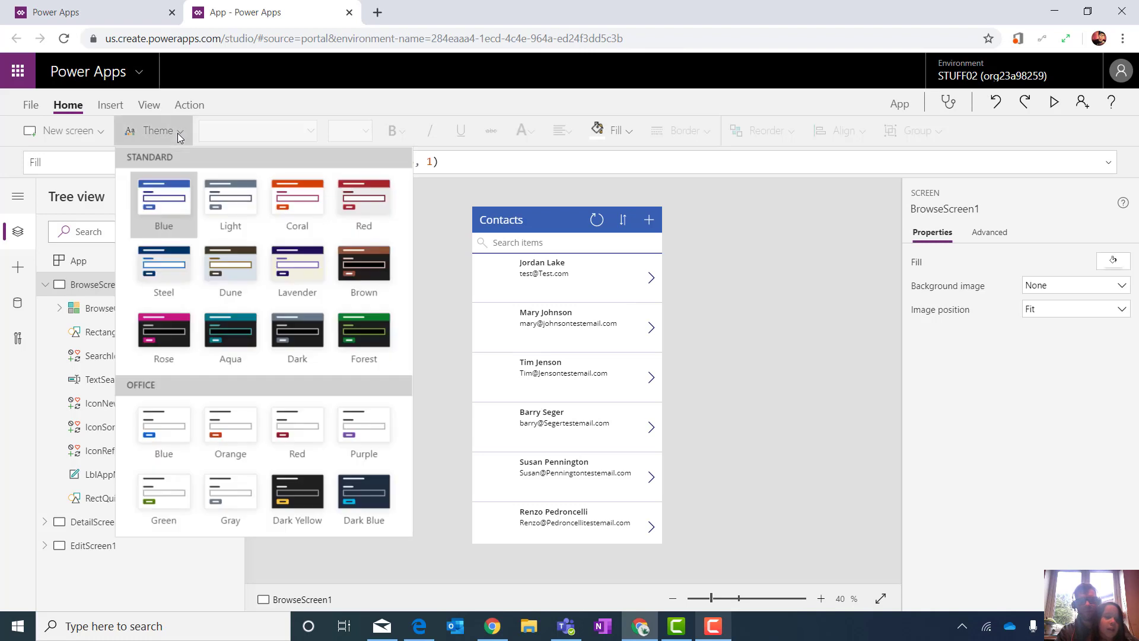
click(371, 343)
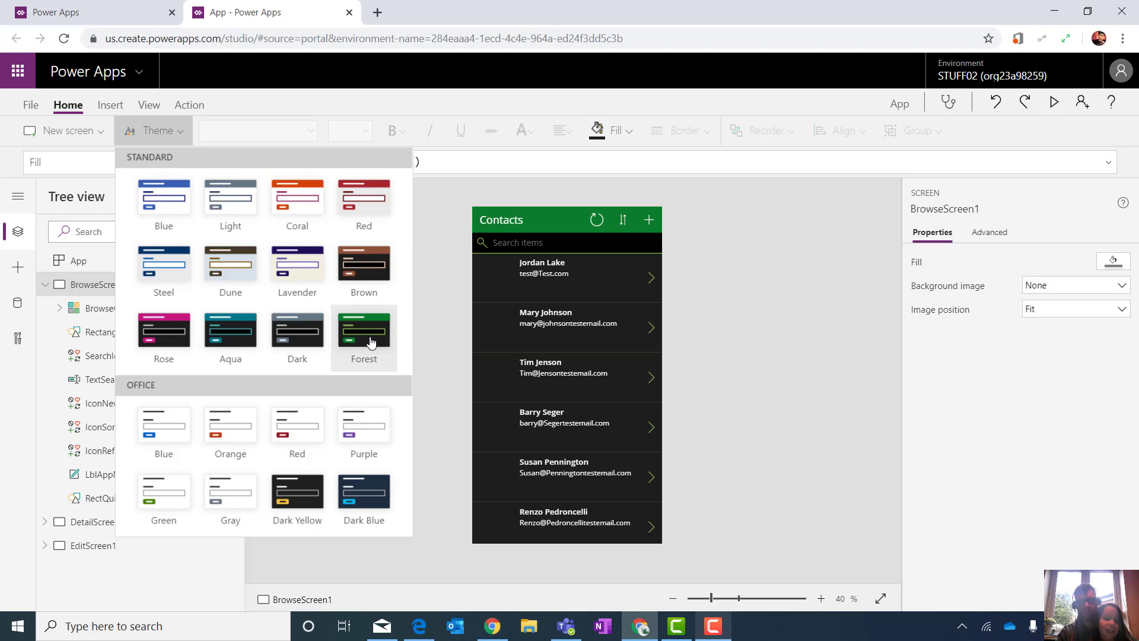
click(416, 311)
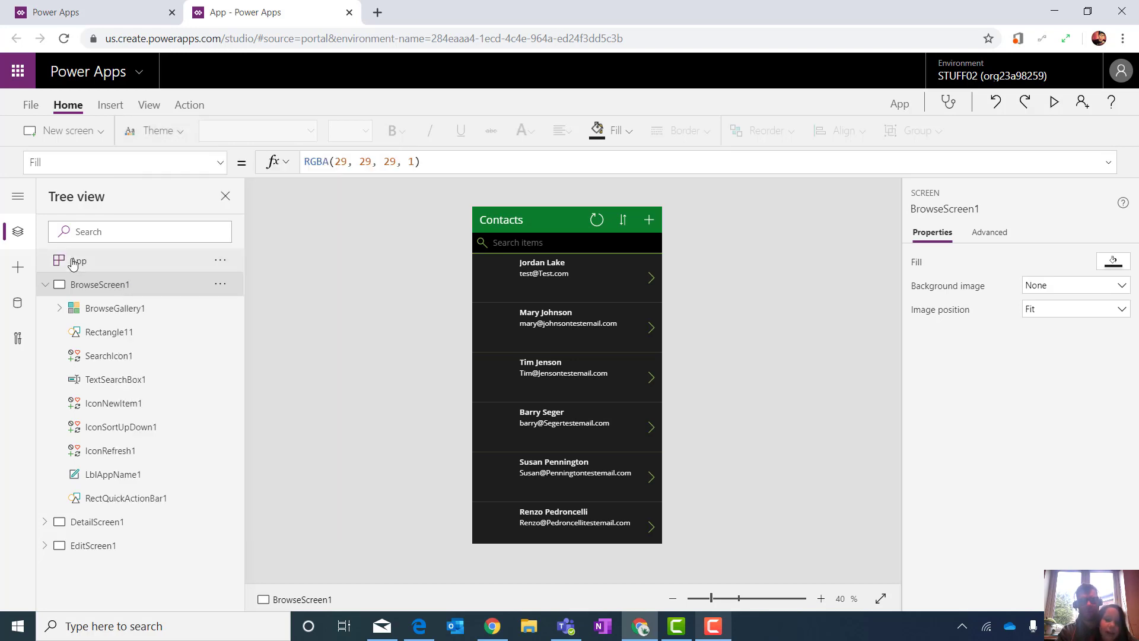
Add a new blank screen and rename it Splash
click(98, 137)
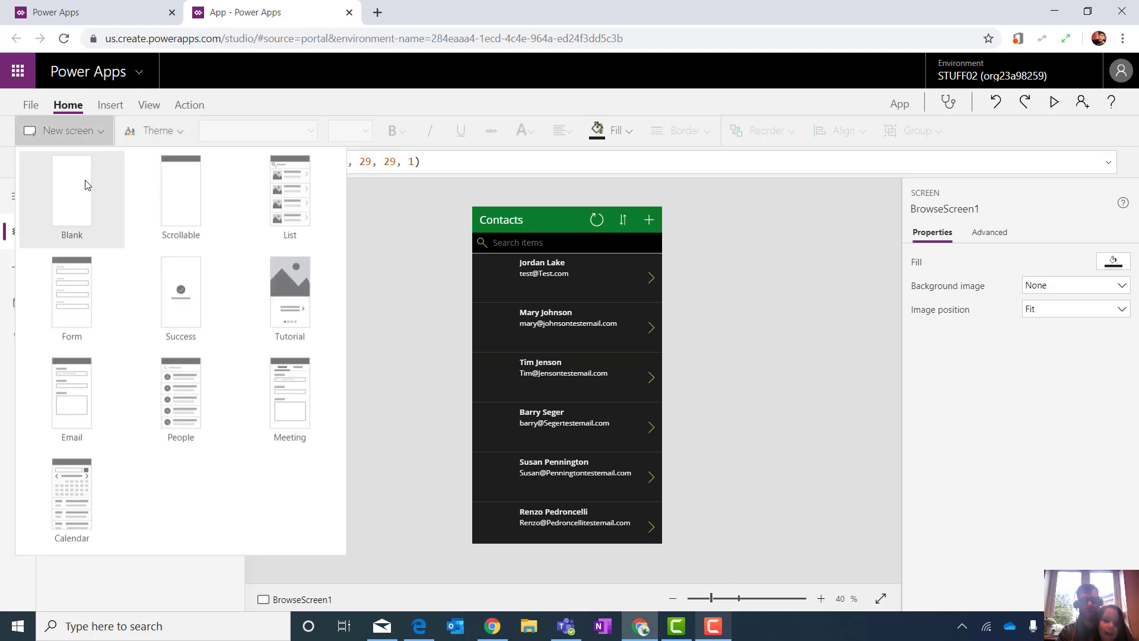
click(86, 184)
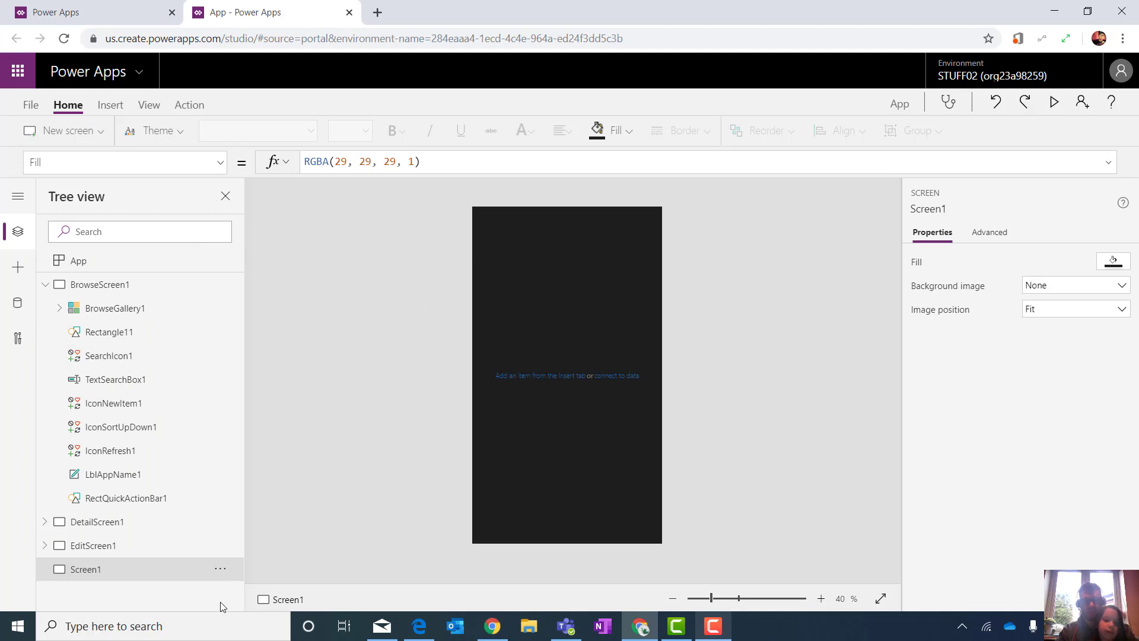
double_click(137, 575)
text(Splash)
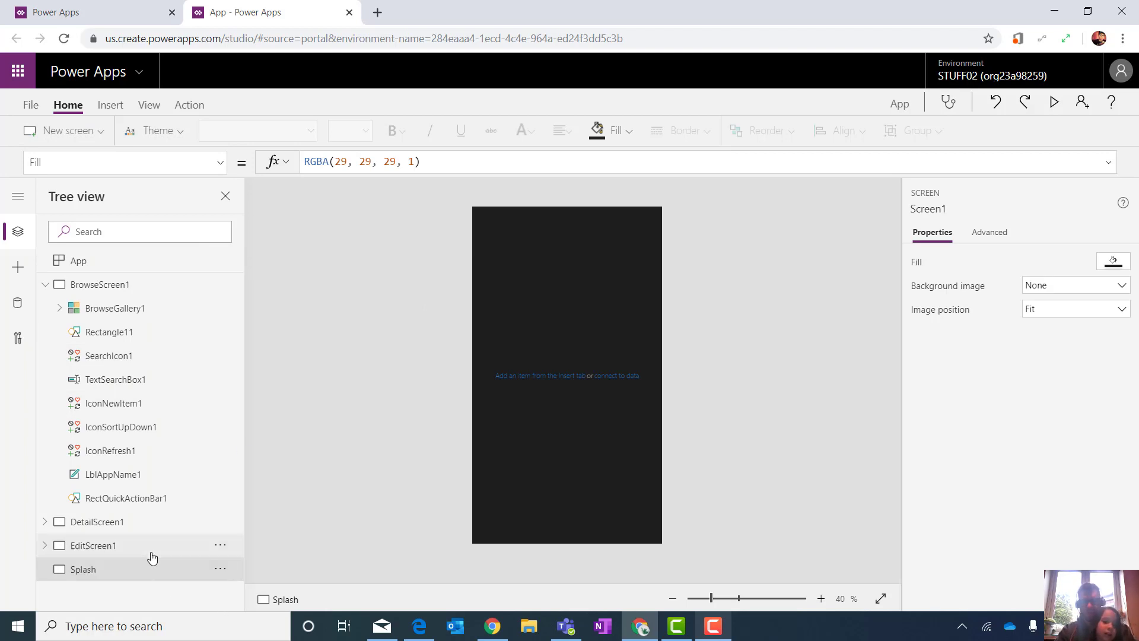
key(Return)
Move the Splash screen up past EditScreen1, DetailScreen1 and BrowseScreen1 to the top
click(220, 569)
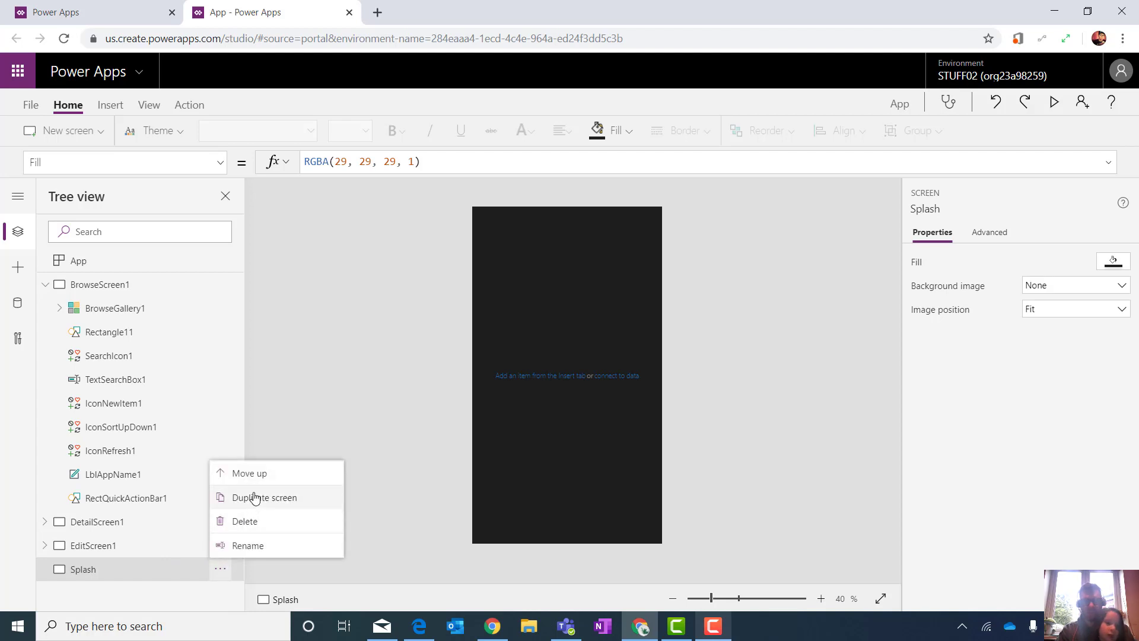
click(249, 473)
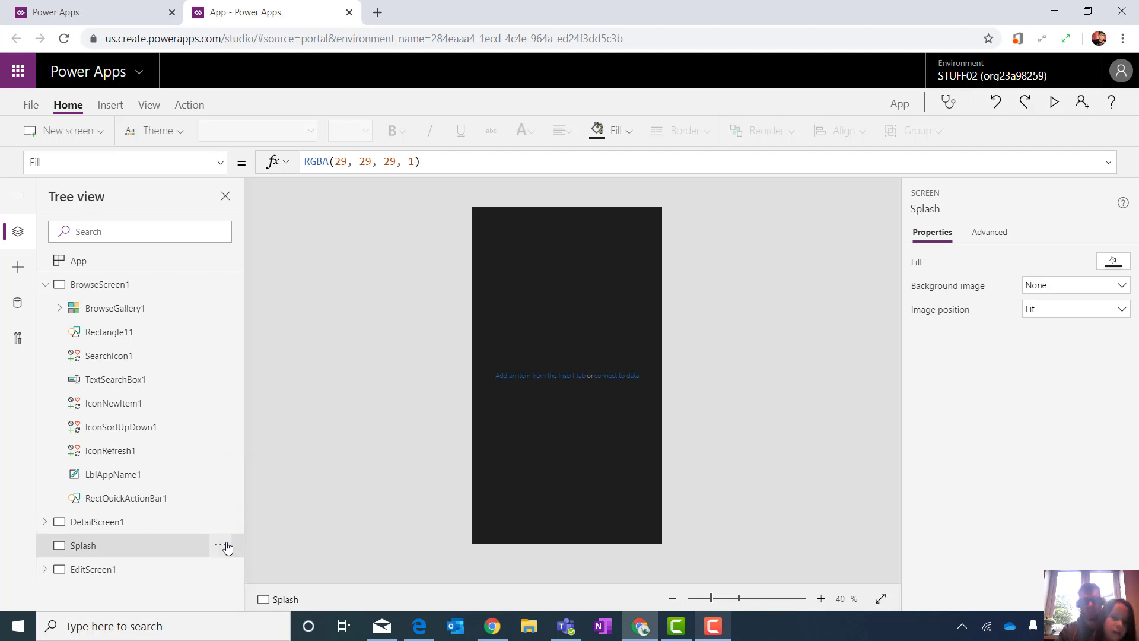
click(221, 545)
click(250, 426)
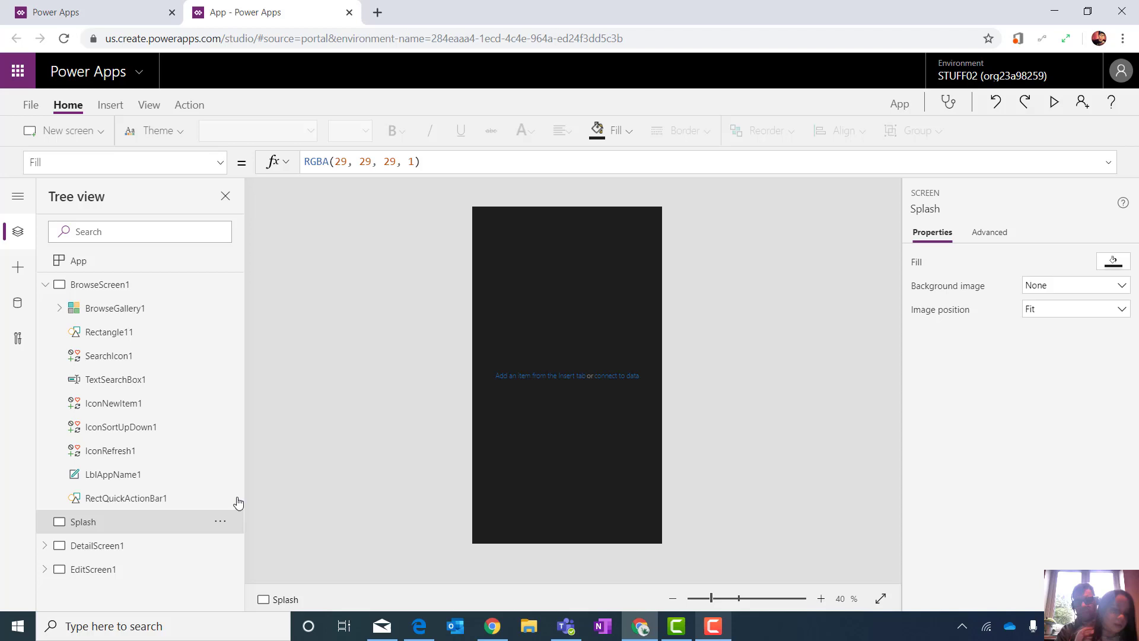
click(221, 522)
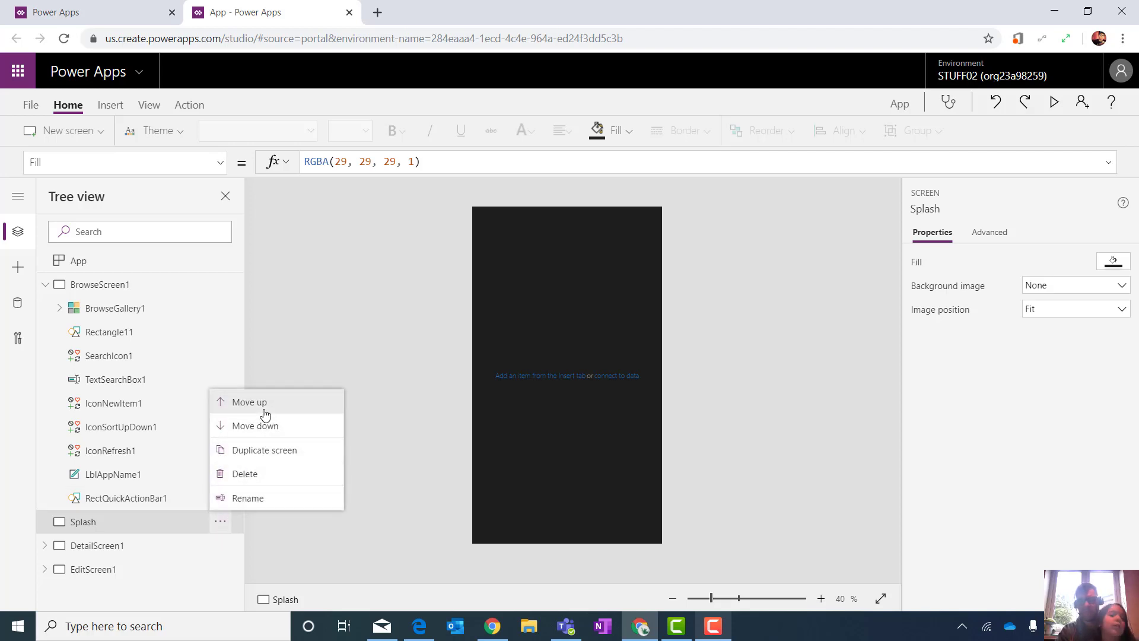
click(264, 409)
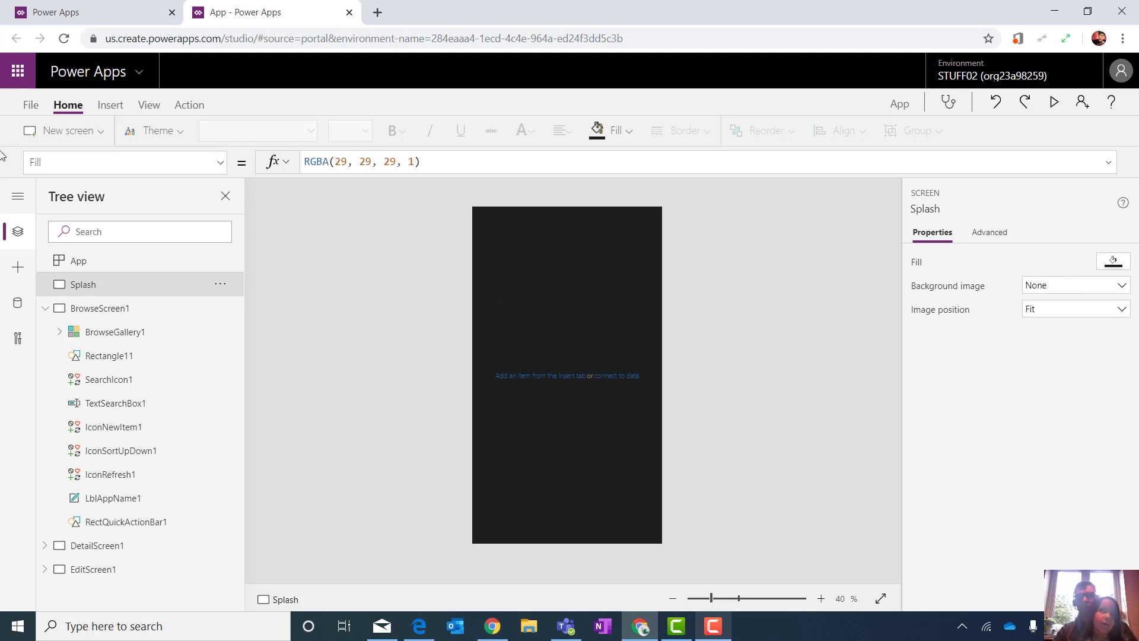
In app settings, set a yellow icon background and name the app 'Princess APP of Awesome'
click(32, 110)
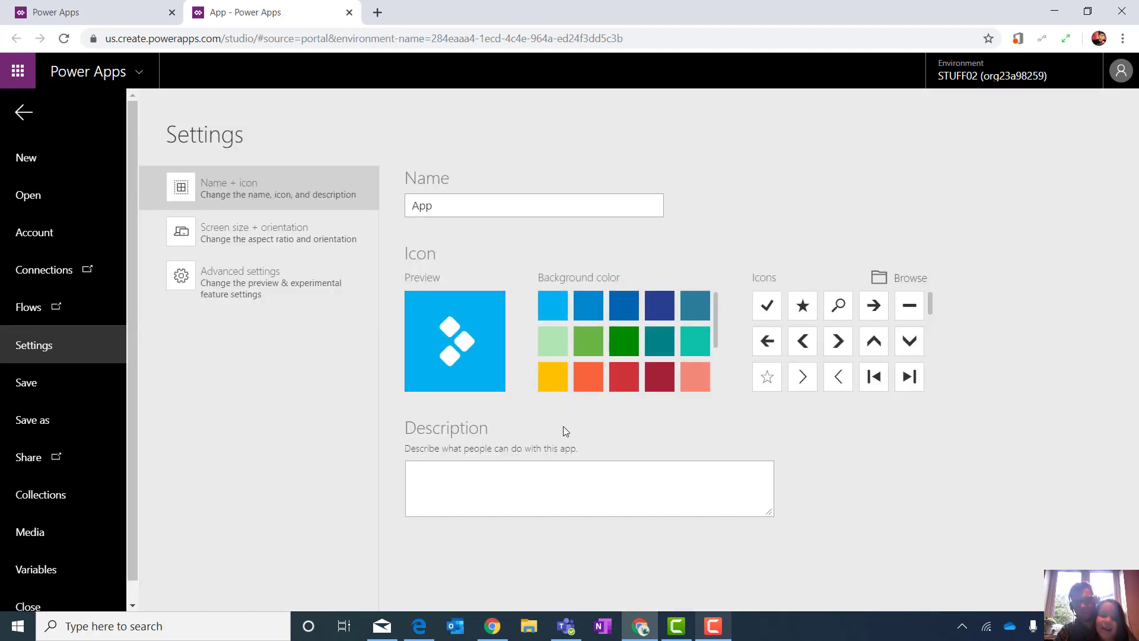
click(553, 377)
click(472, 210)
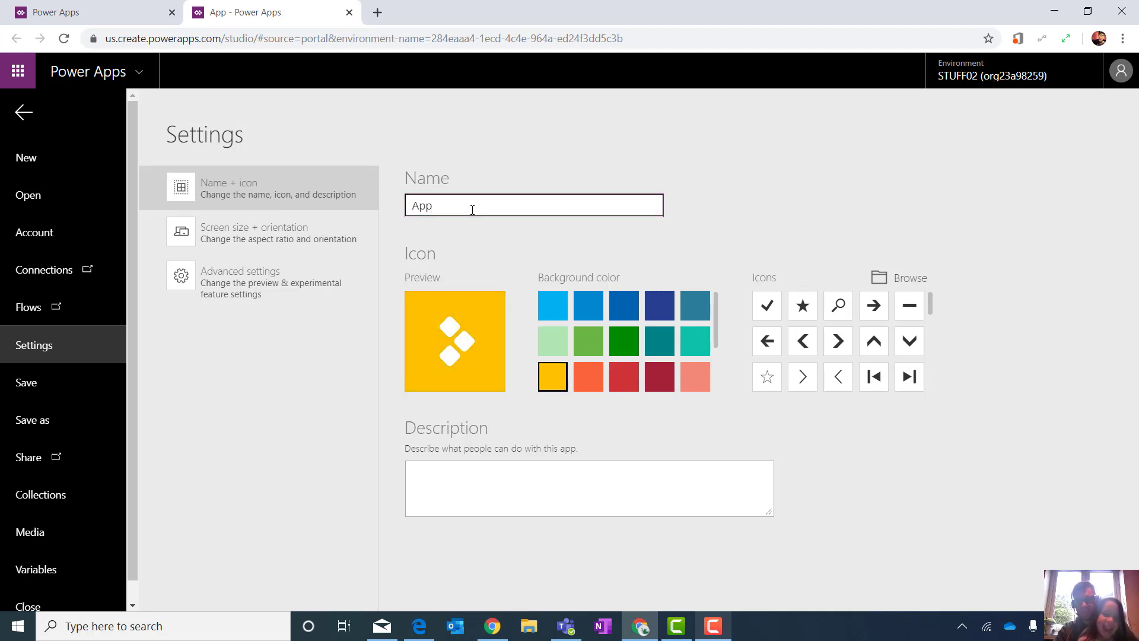
text(Princess APP of Awesome)
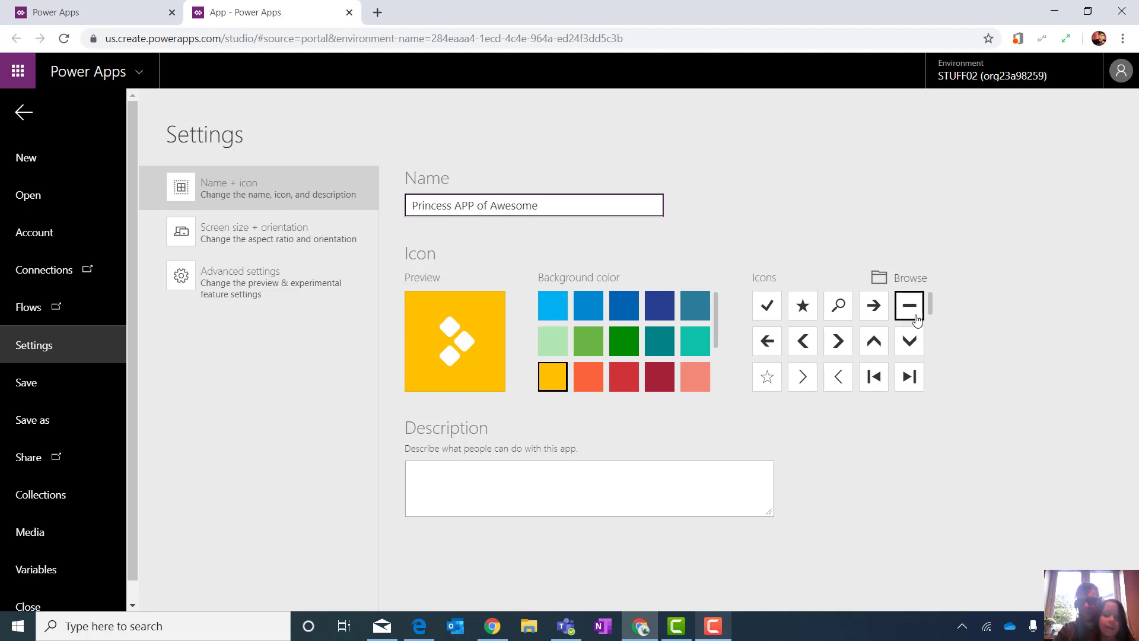
mouse_move(930, 311)
mouse_down()
mouse_move(933, 338)
mouse_move(935, 312)
mouse_up()
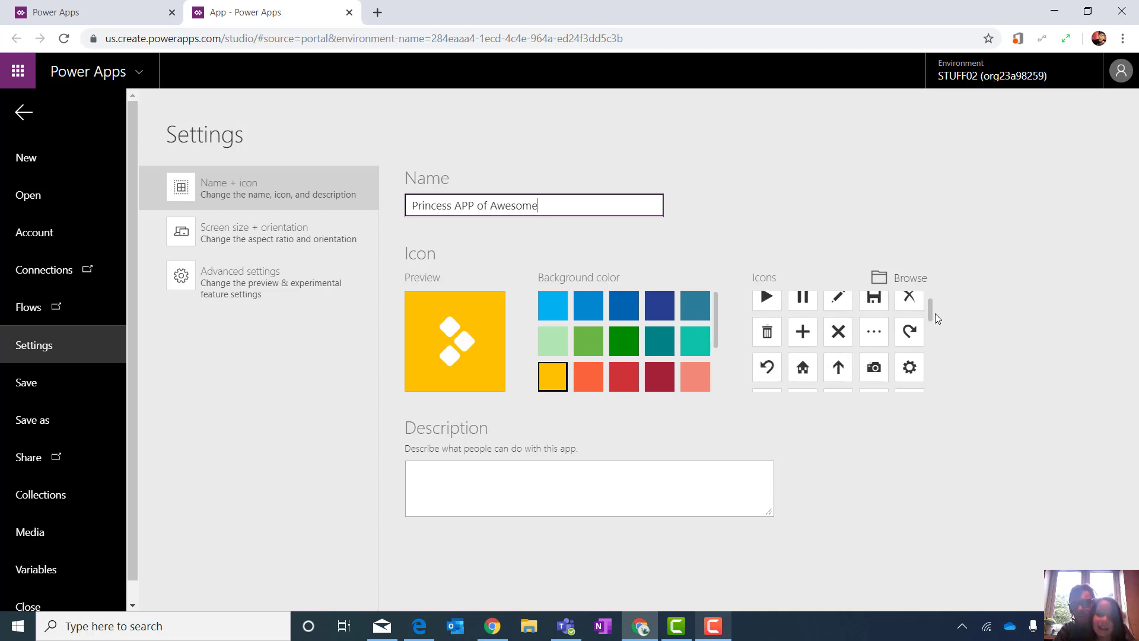
Choose the smiley-face icon for the app
scroll(934, 303, down, 2)
scroll(930, 314, up, 2)
scroll(929, 319, down, 2)
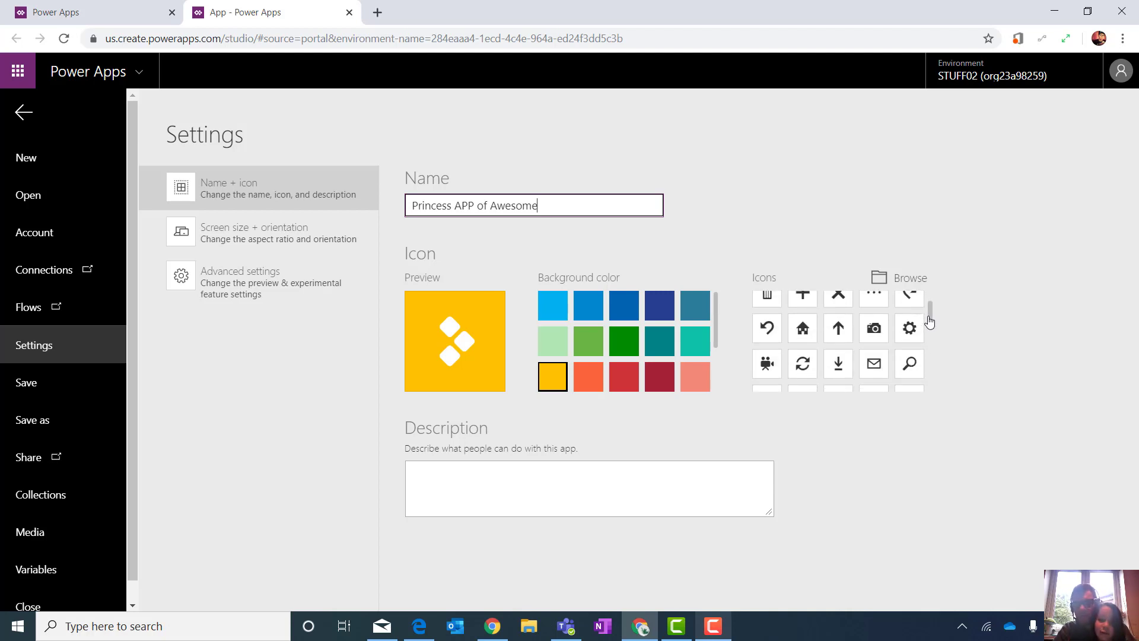
click(793, 385)
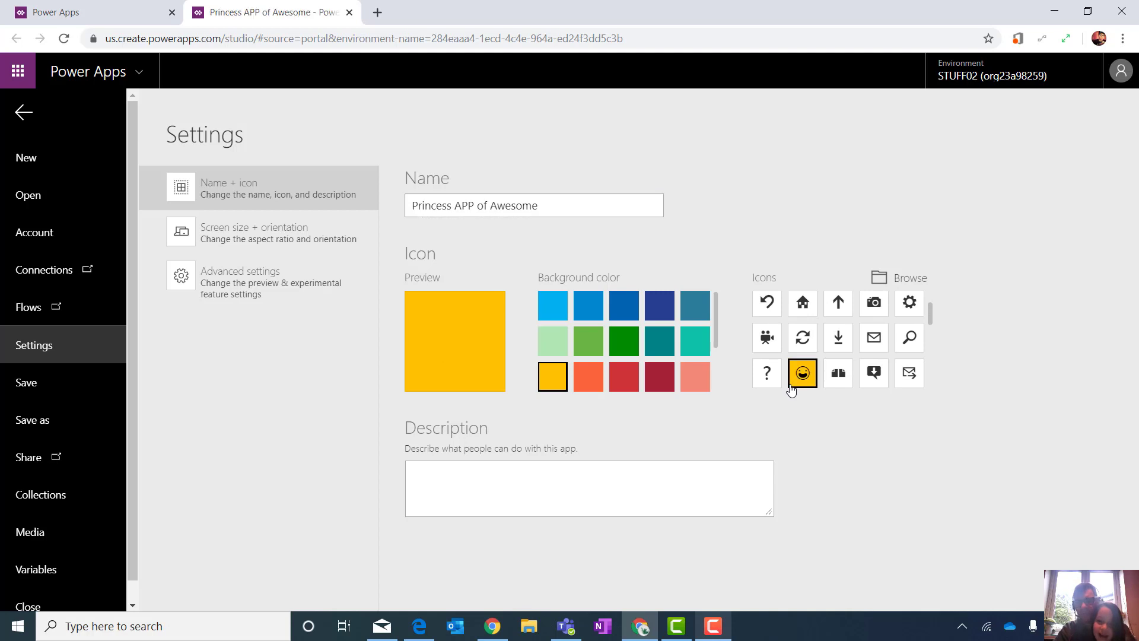
click(296, 240)
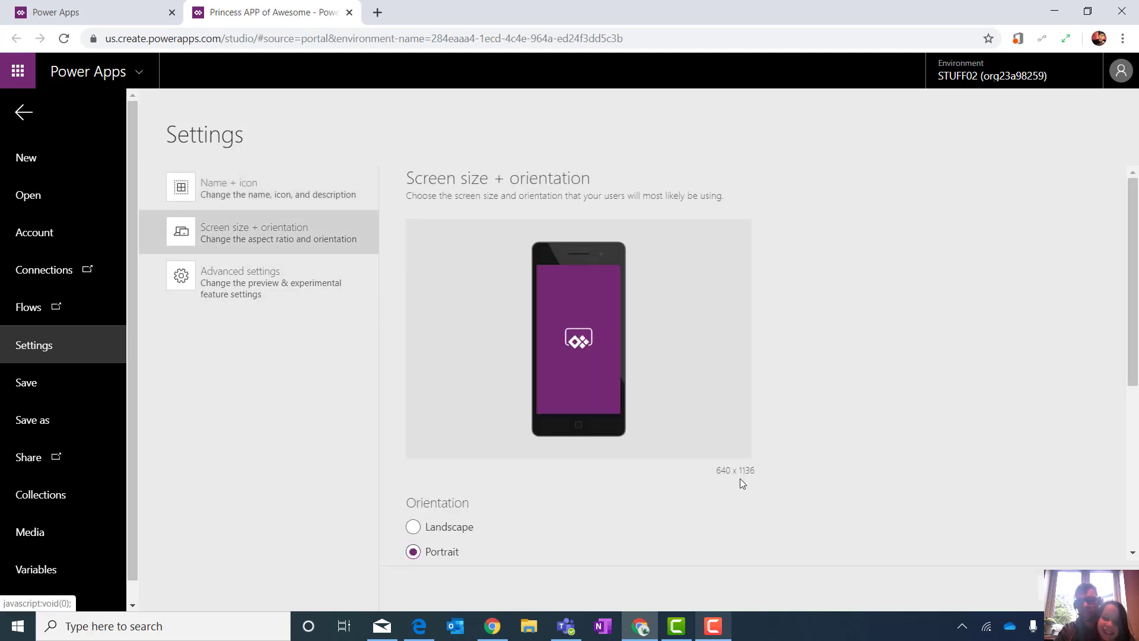
click(310, 201)
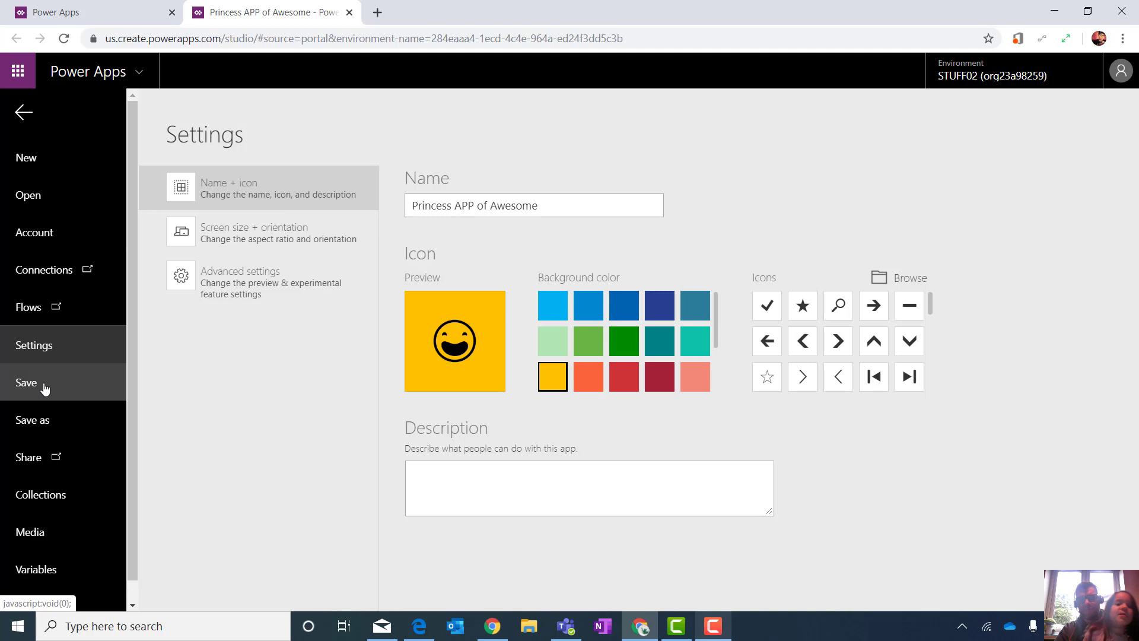
Use Save as to save the app to the cloud
click(41, 418)
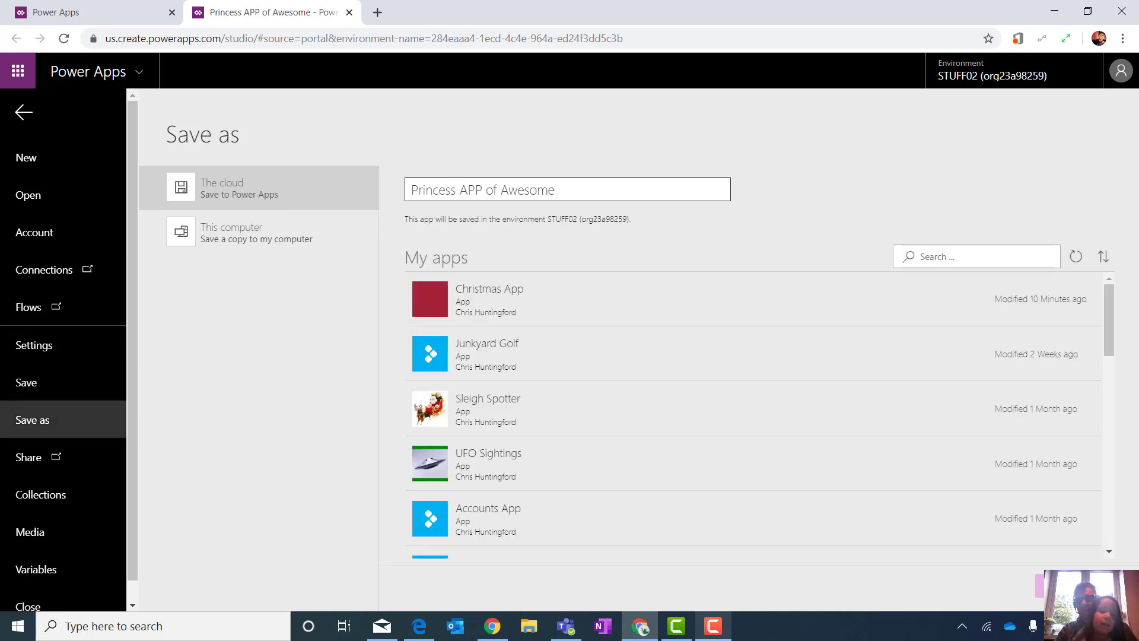
click(1068, 584)
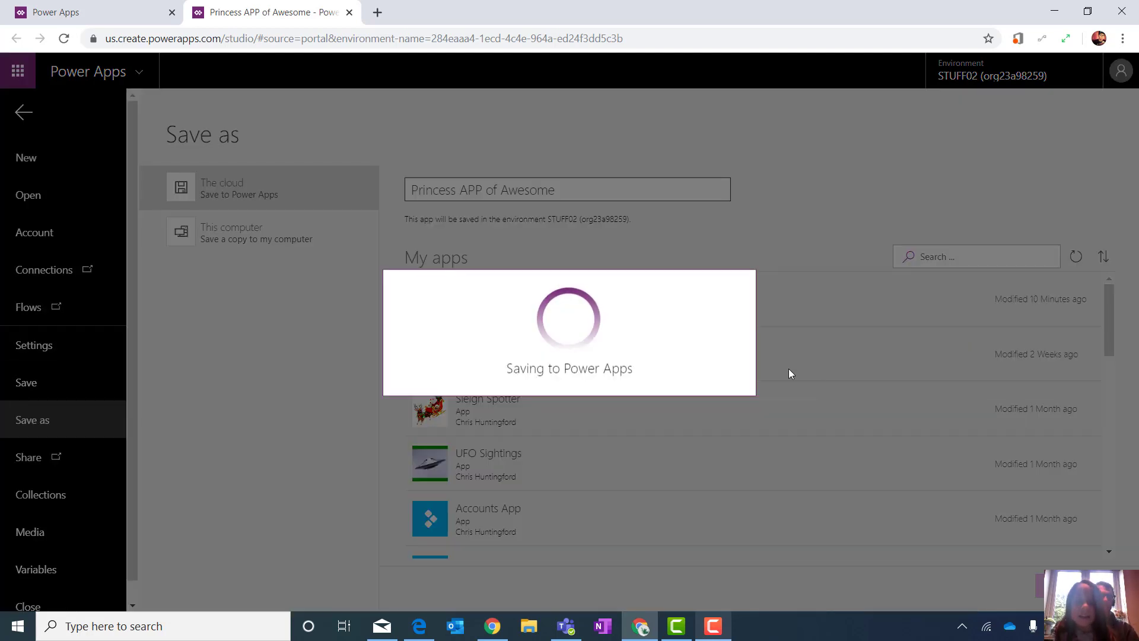
mouse_move(487, 623)
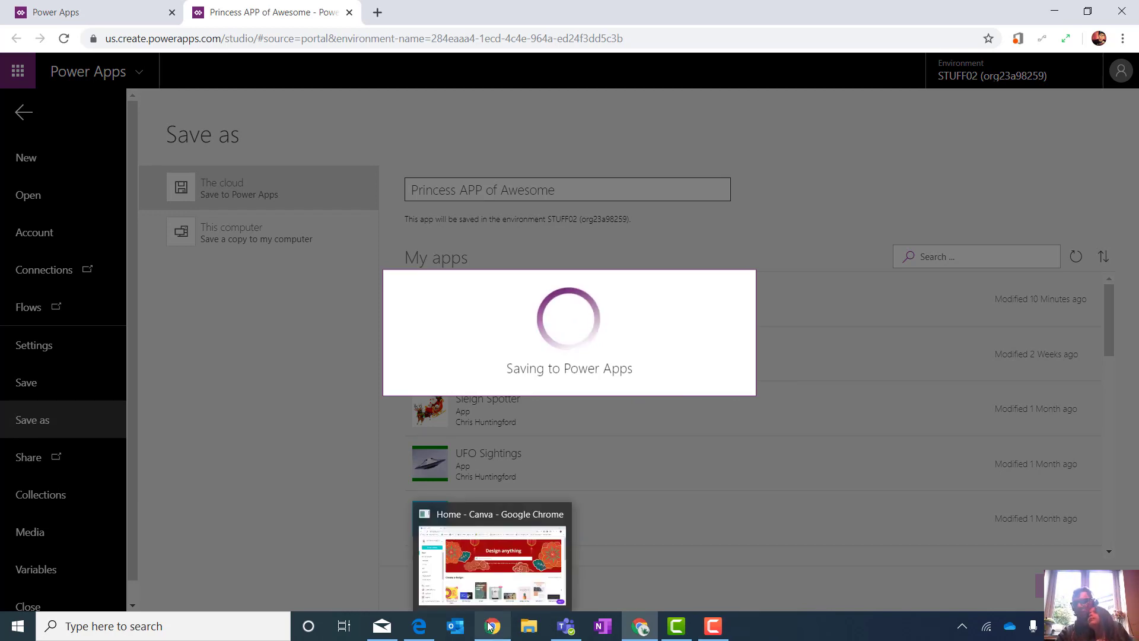
Create a custom-size Canva design 640 px wide and 1136 px tall, correcting the mistyped 630 width
click(487, 625)
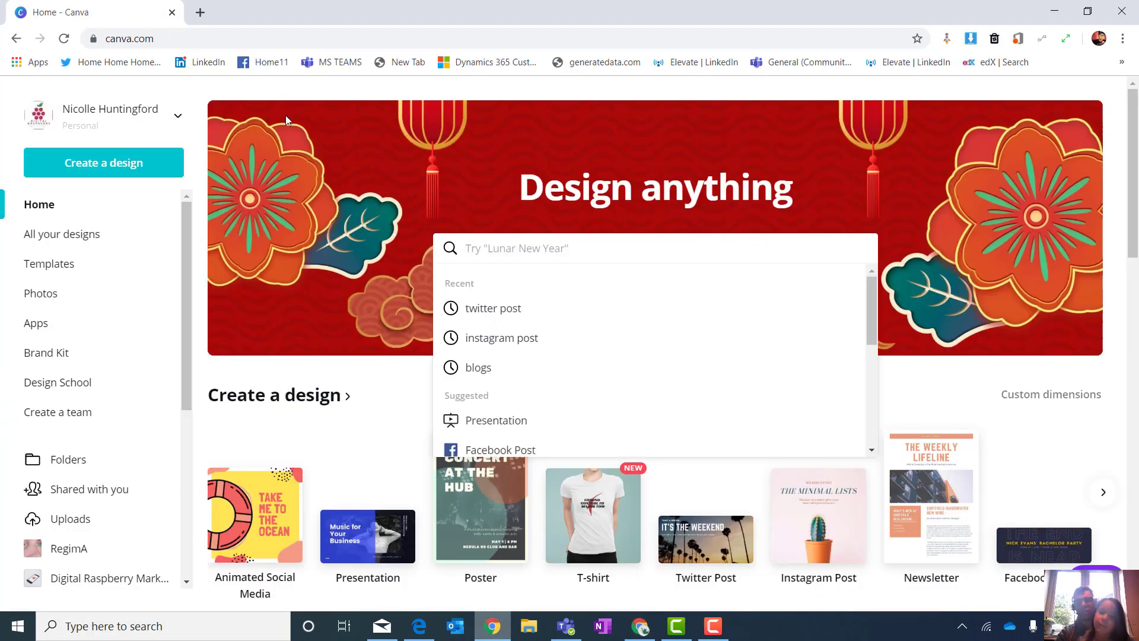
click(159, 160)
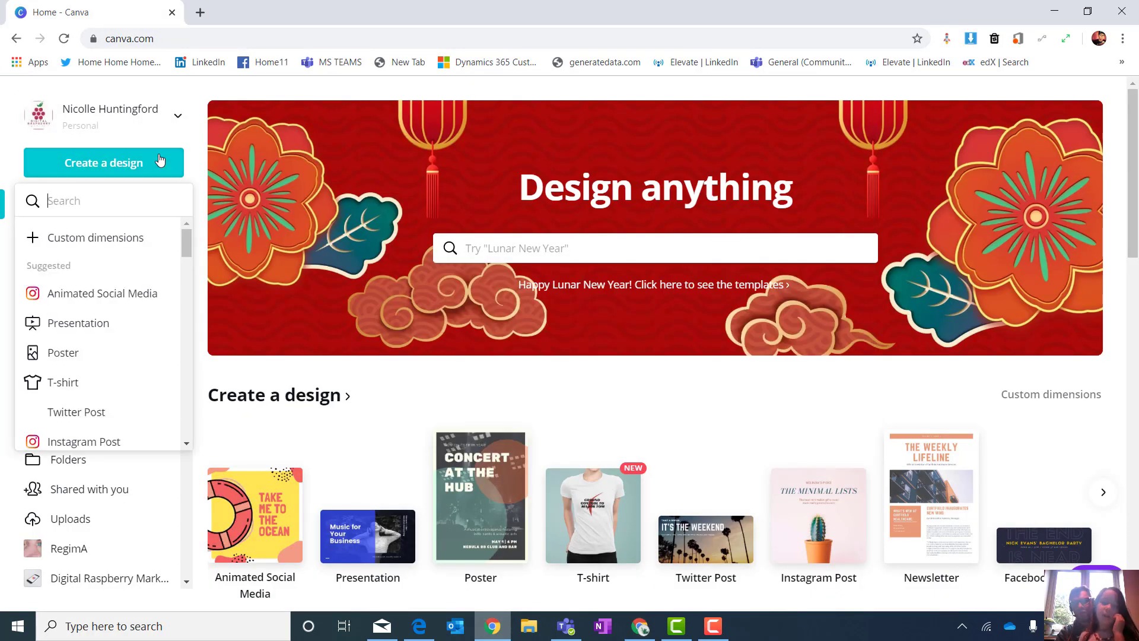
key(Escape)
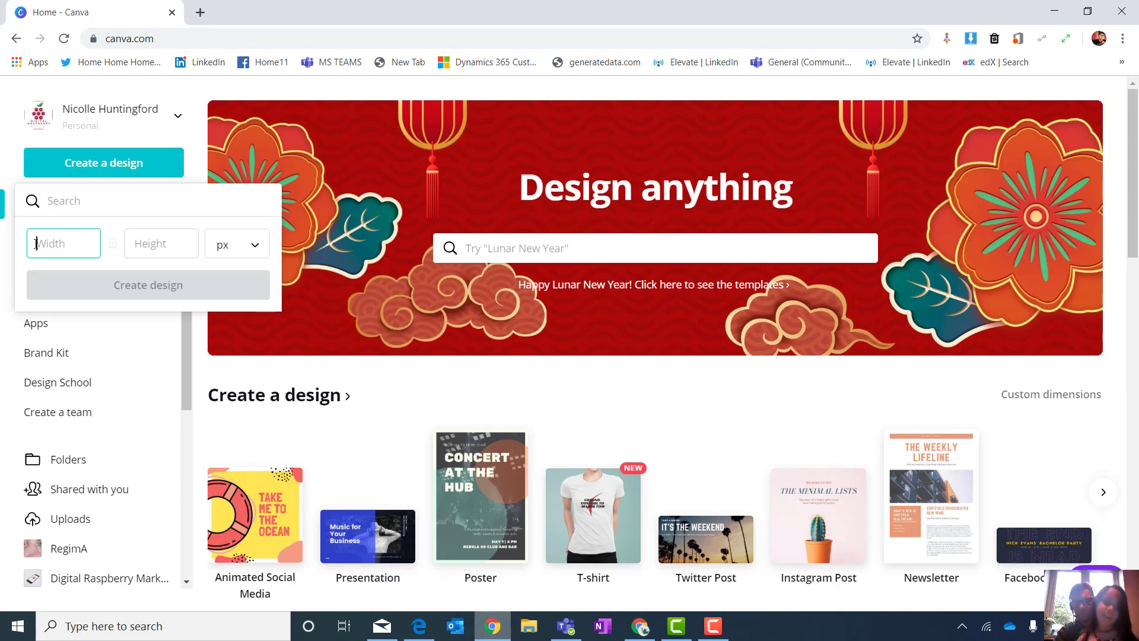
text(630)
key(Tab)
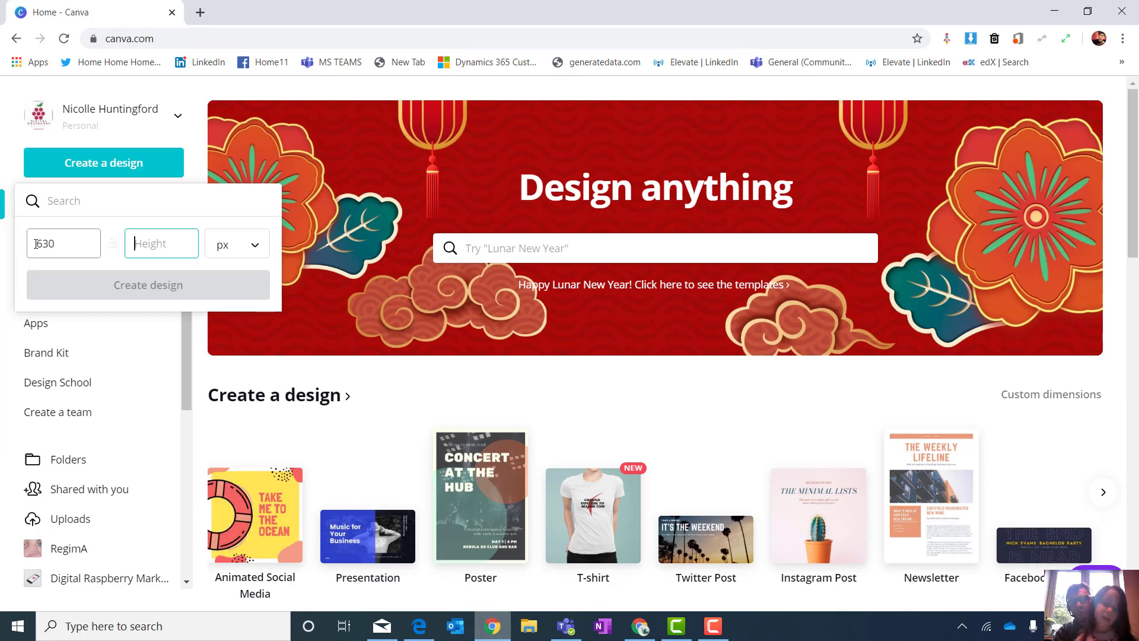
double_click(36, 244)
text(640)
key(Tab)
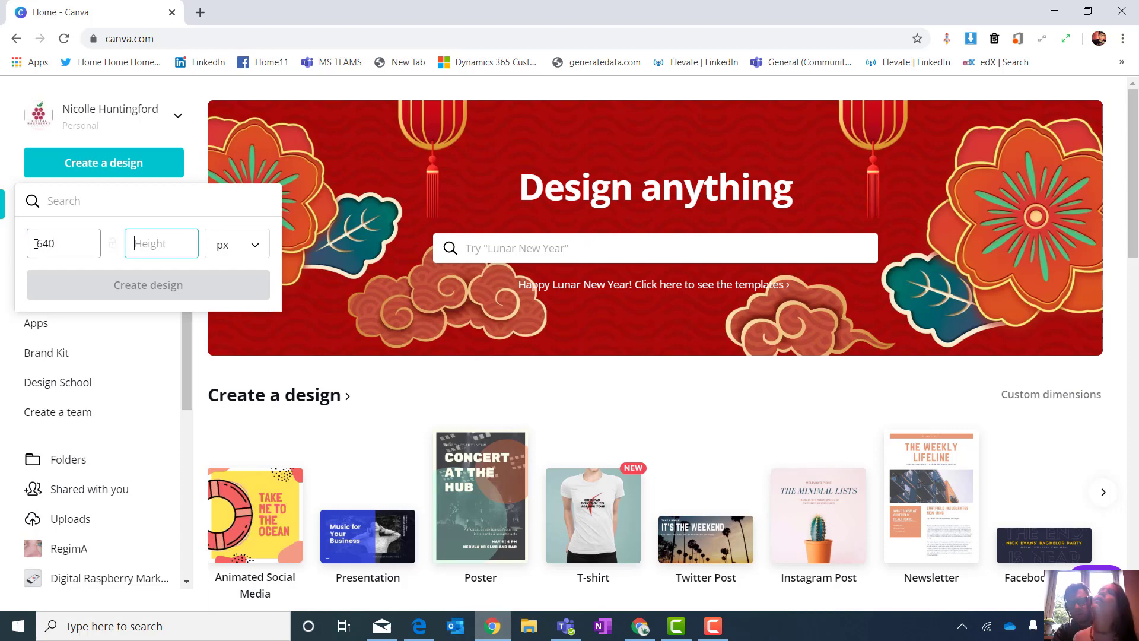
text(1136)
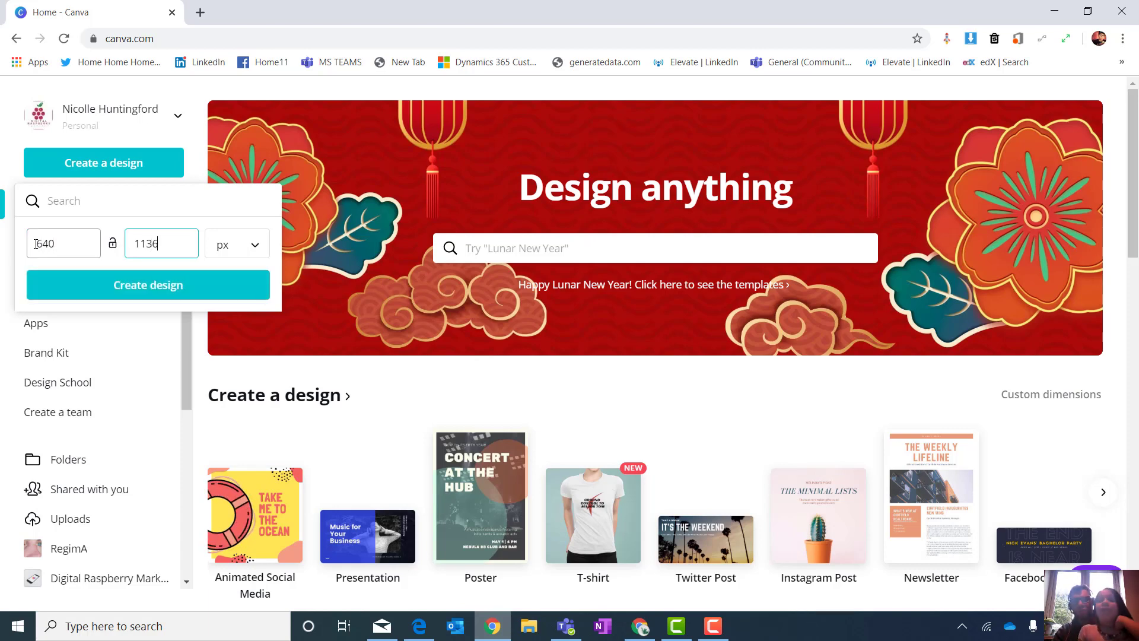
click(175, 285)
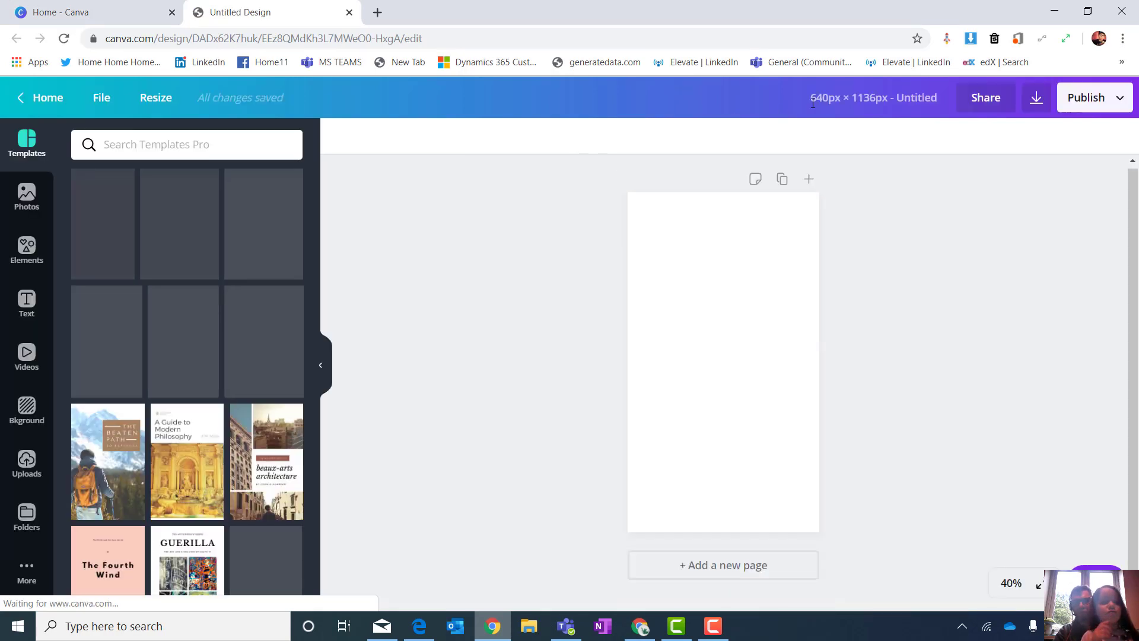
Title the design 'Princess Design'
click(888, 102)
text(P)
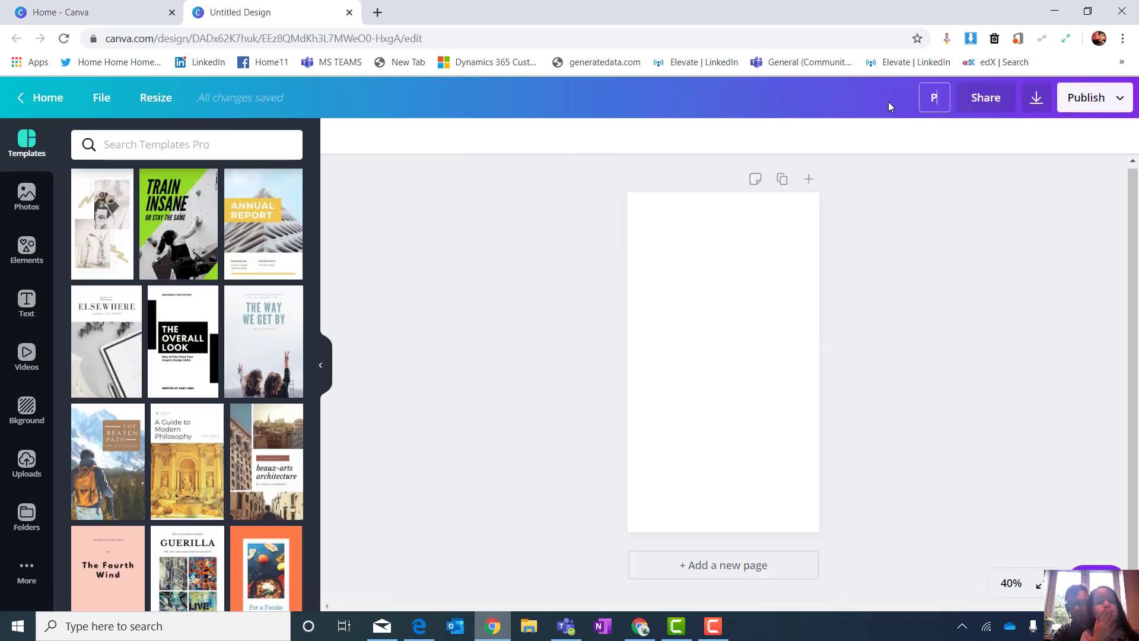
text(rince)
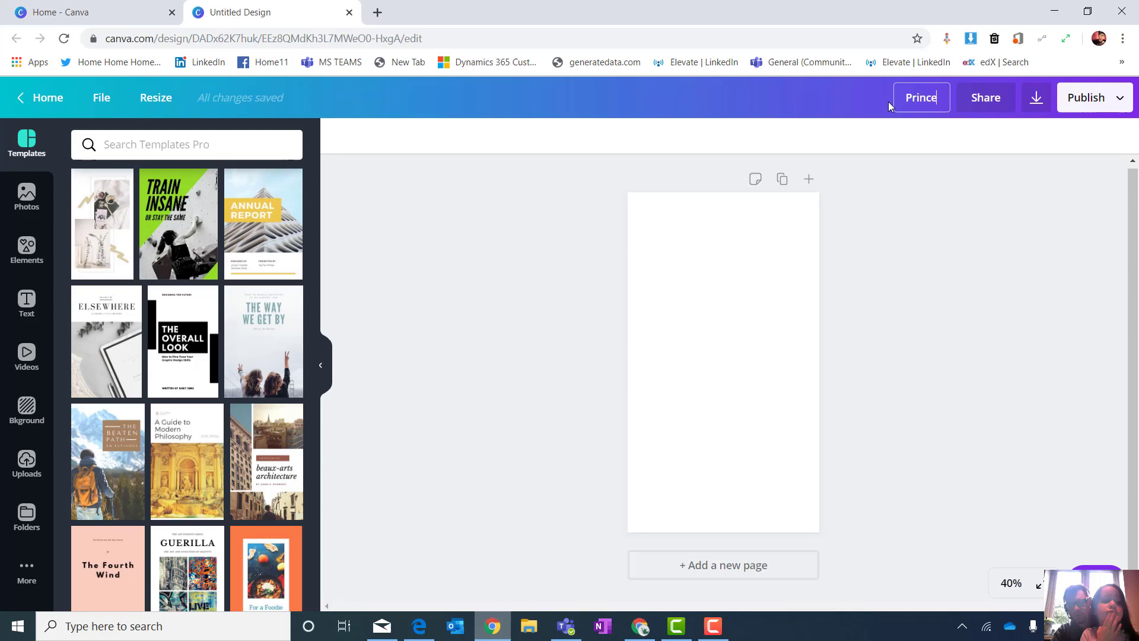
text(ss Design)
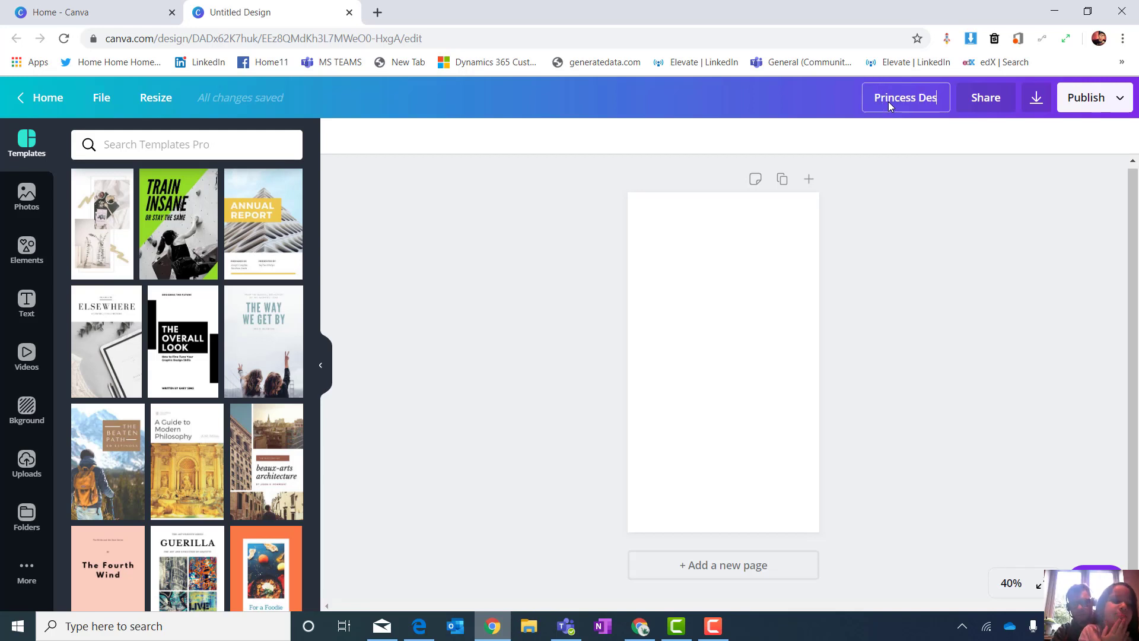
click(696, 274)
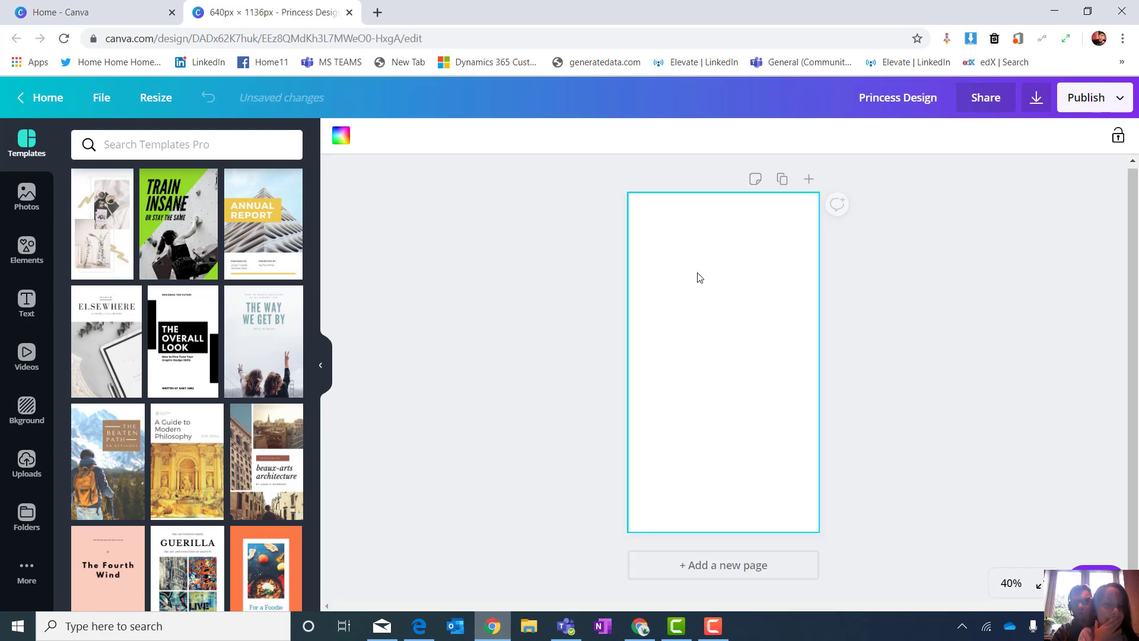
Fill the page background with the purple swatch
click(340, 140)
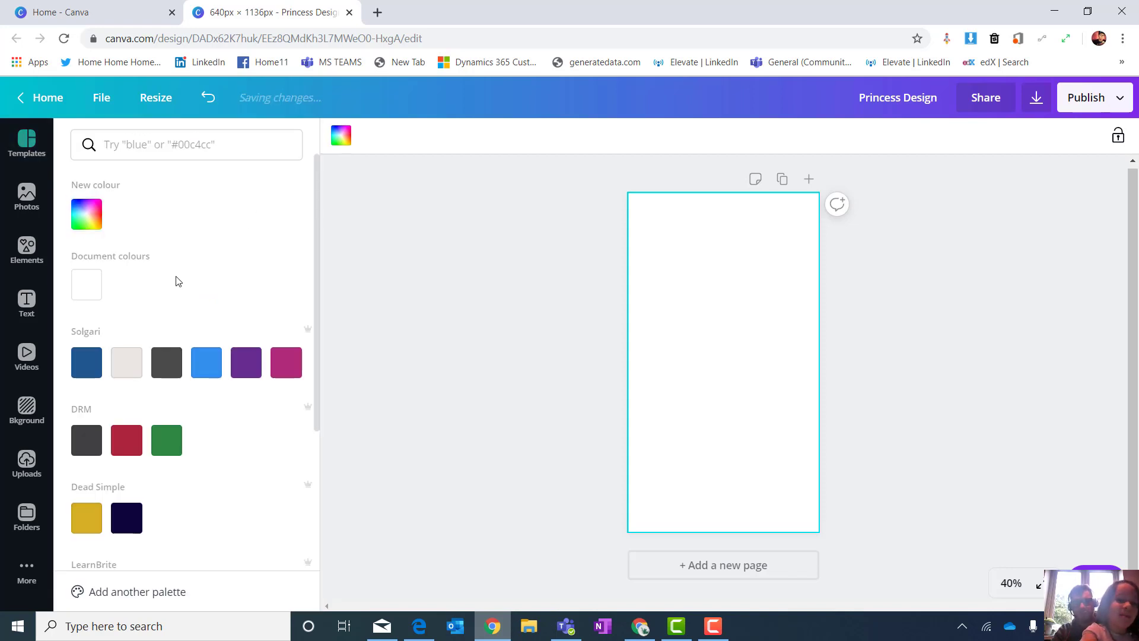
right_click(263, 403)
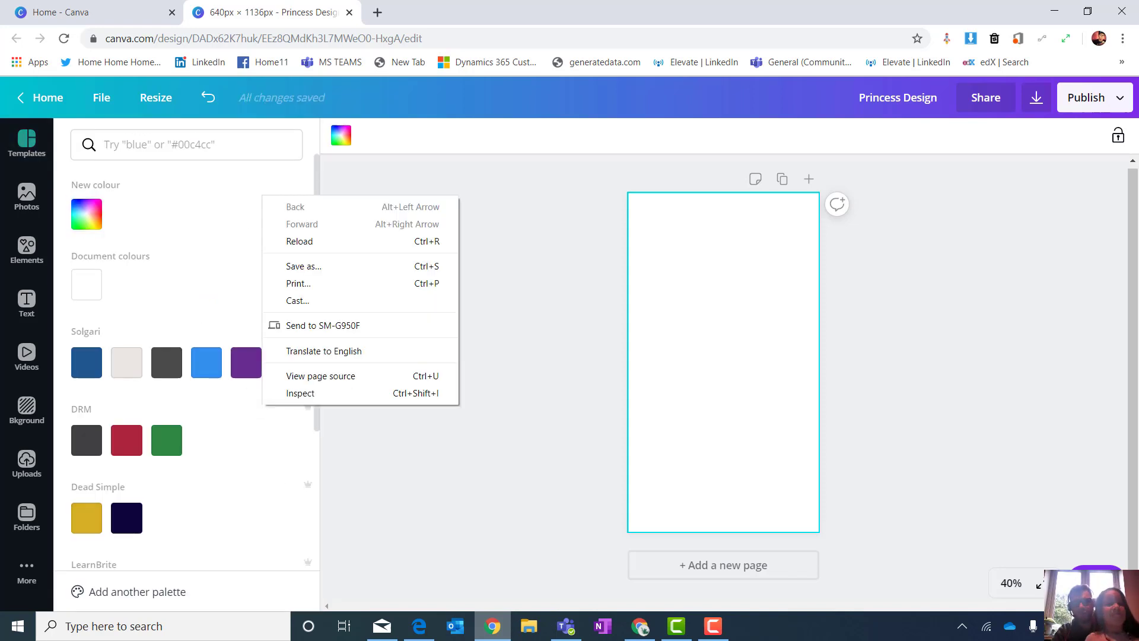
click(407, 511)
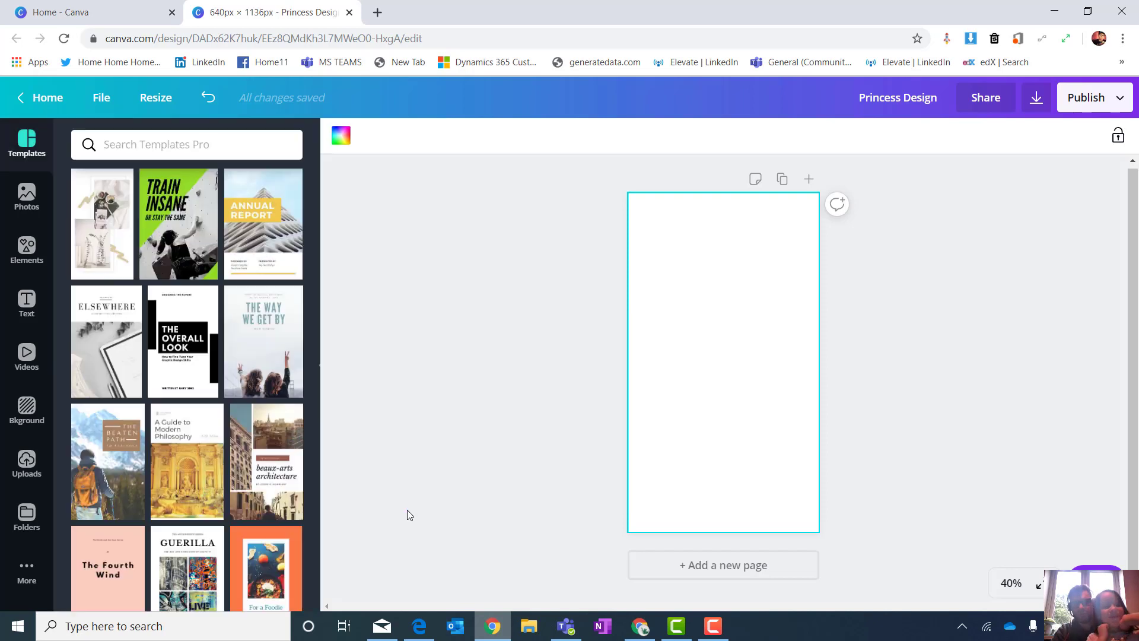
click(339, 144)
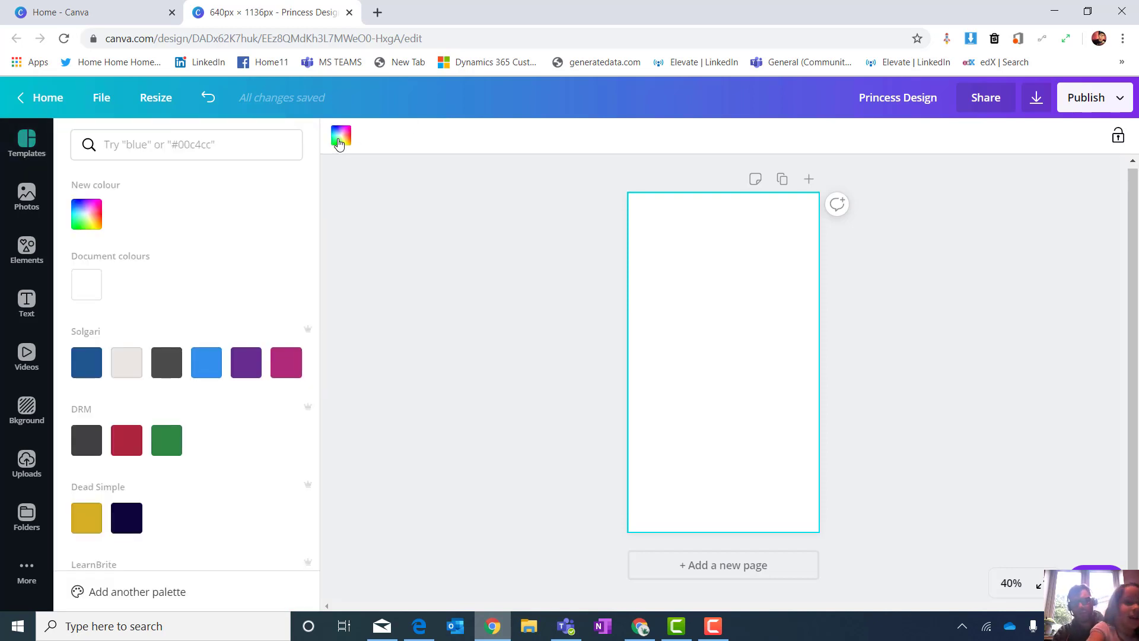
click(246, 362)
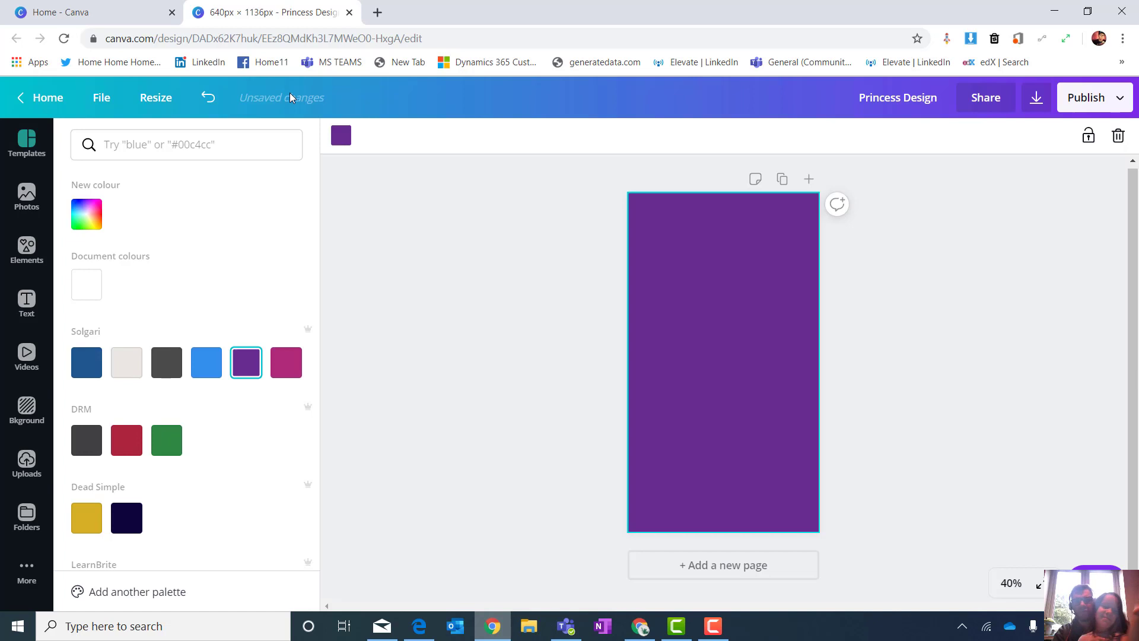
Search the Canva Elements library for 'princess'
click(582, 281)
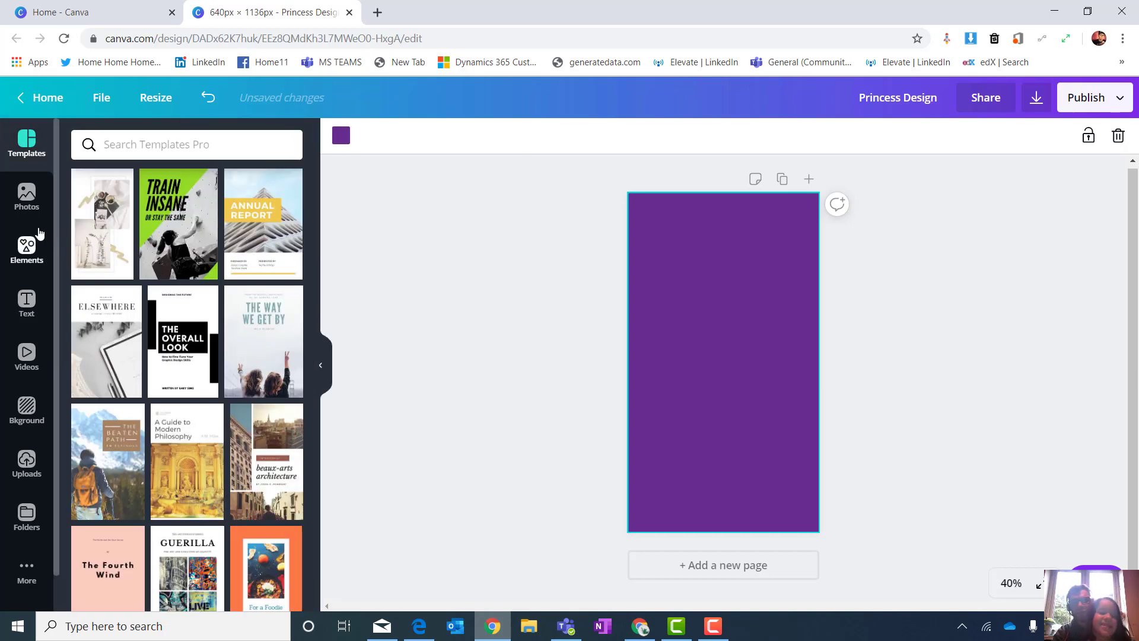
click(27, 248)
click(147, 145)
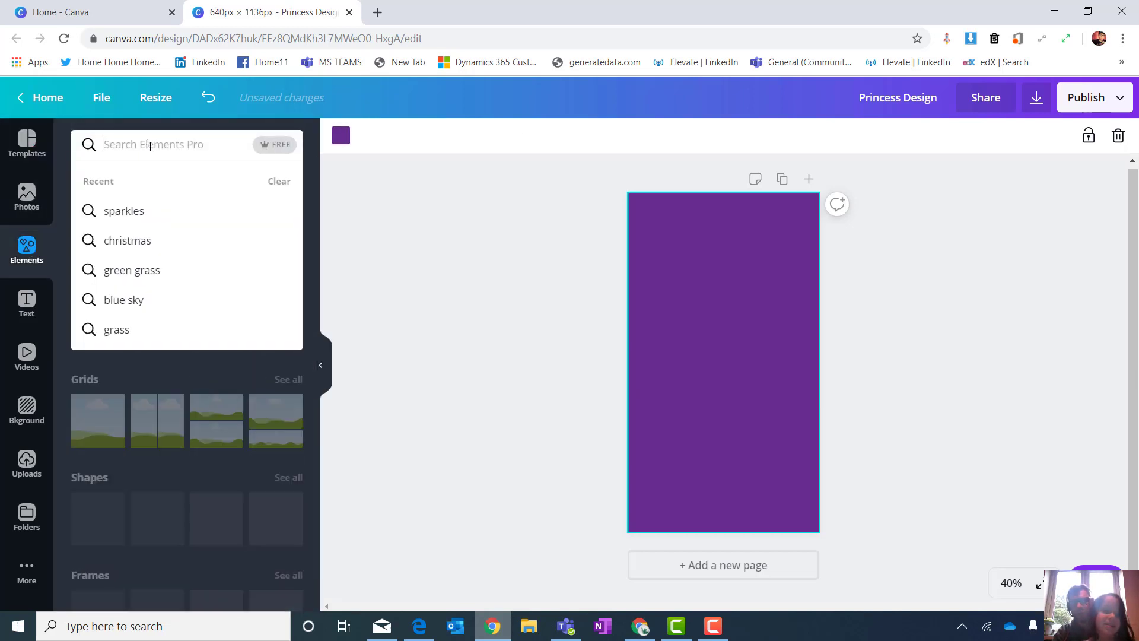
text(princess)
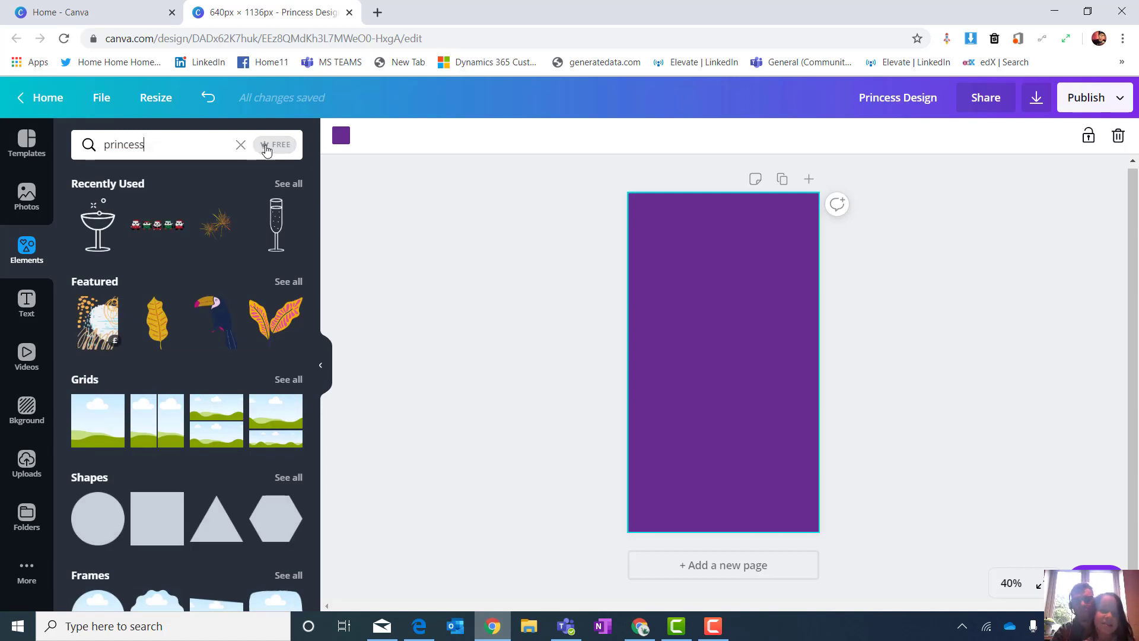
key(Return)
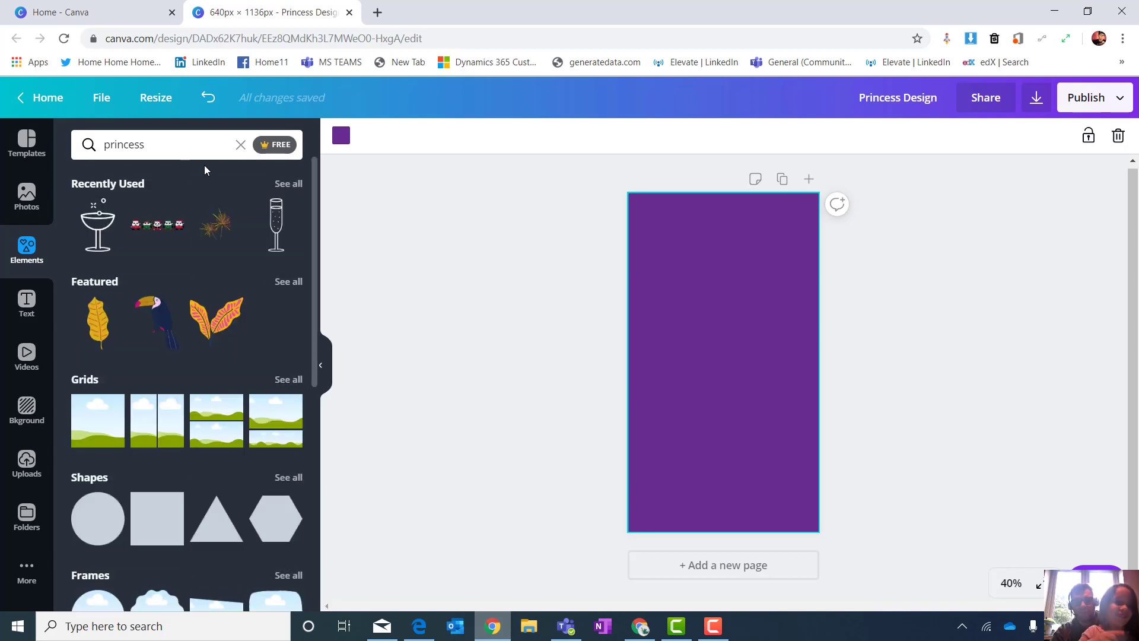
key(Return)
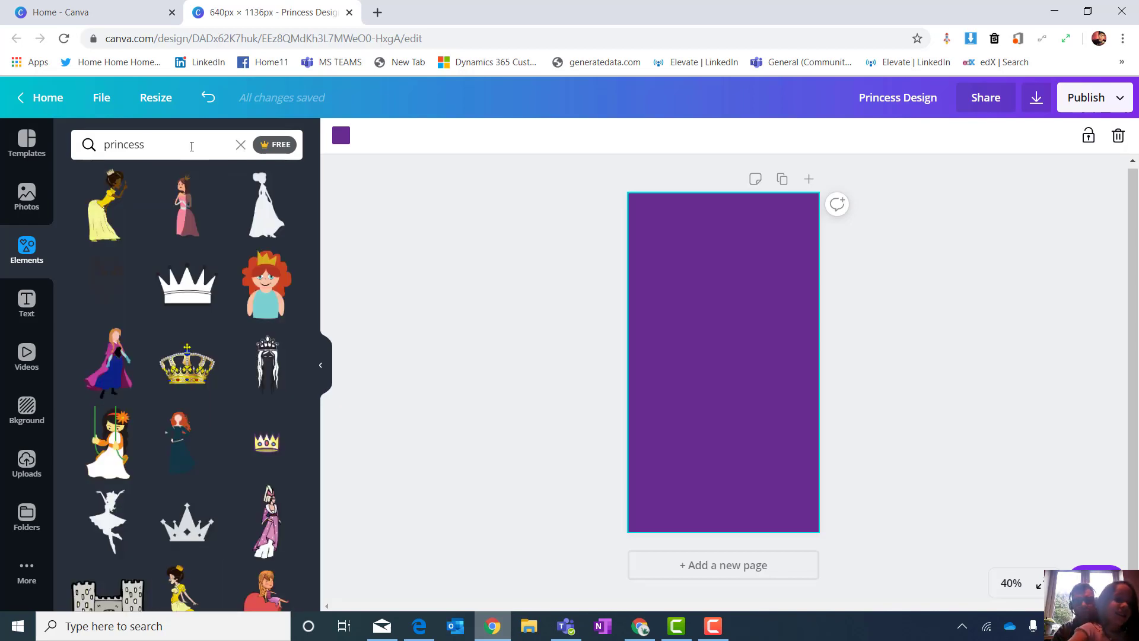
Add a white crown at the top centre with a princess emoji just beneath it
click(186, 284)
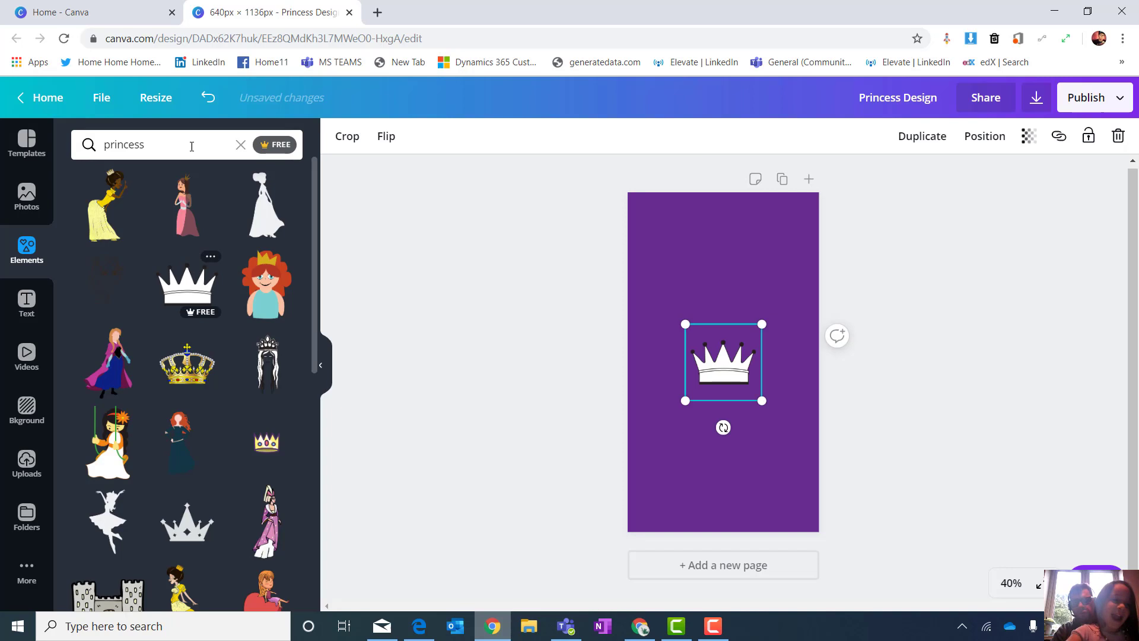
drag(735, 356, 720, 208)
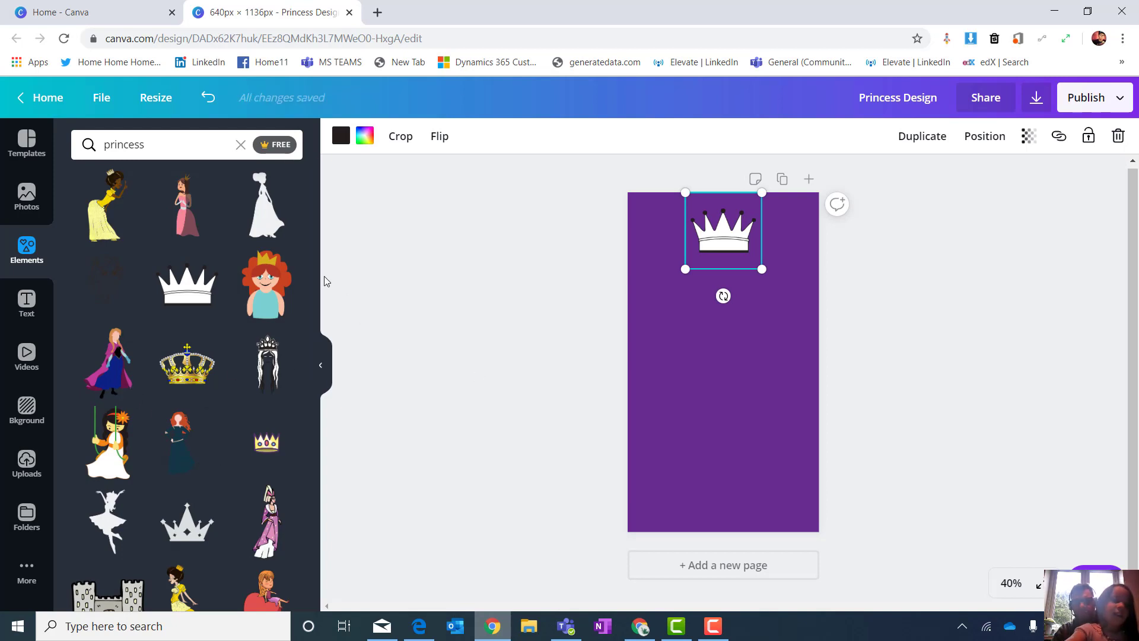
scroll(312, 245, down, 1)
scroll(323, 292, down, 3)
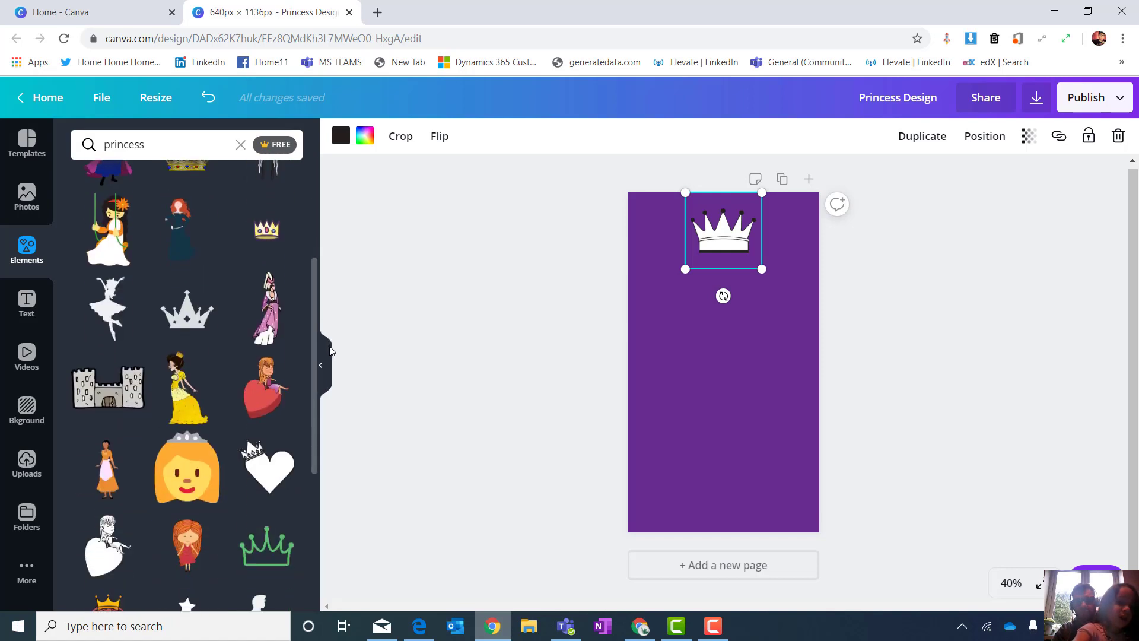
click(187, 468)
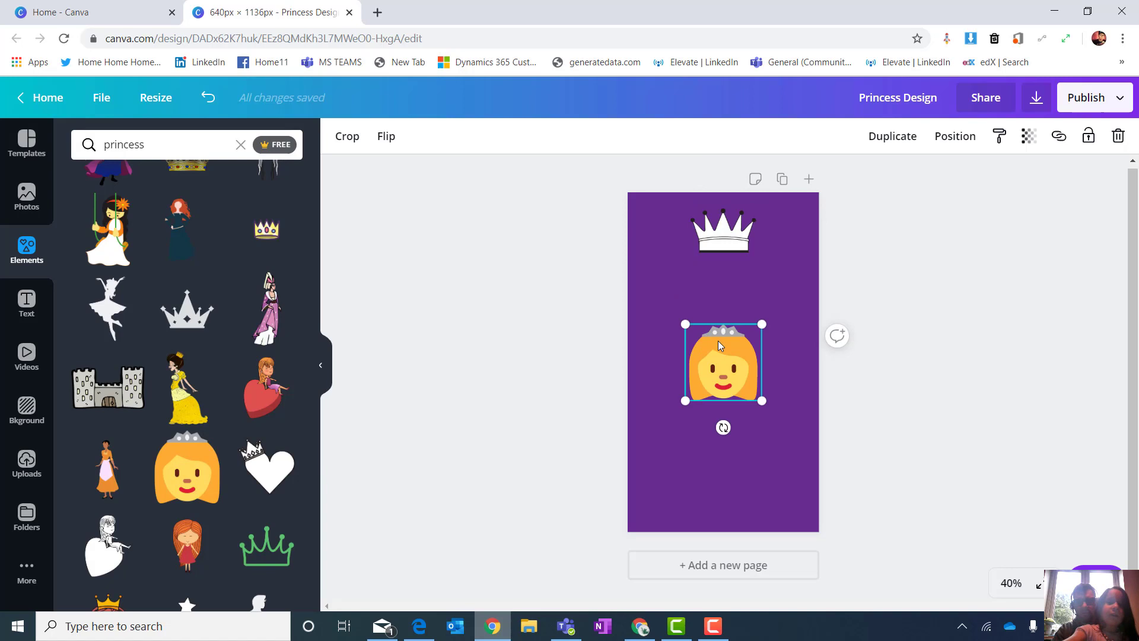
drag(718, 341, 719, 257)
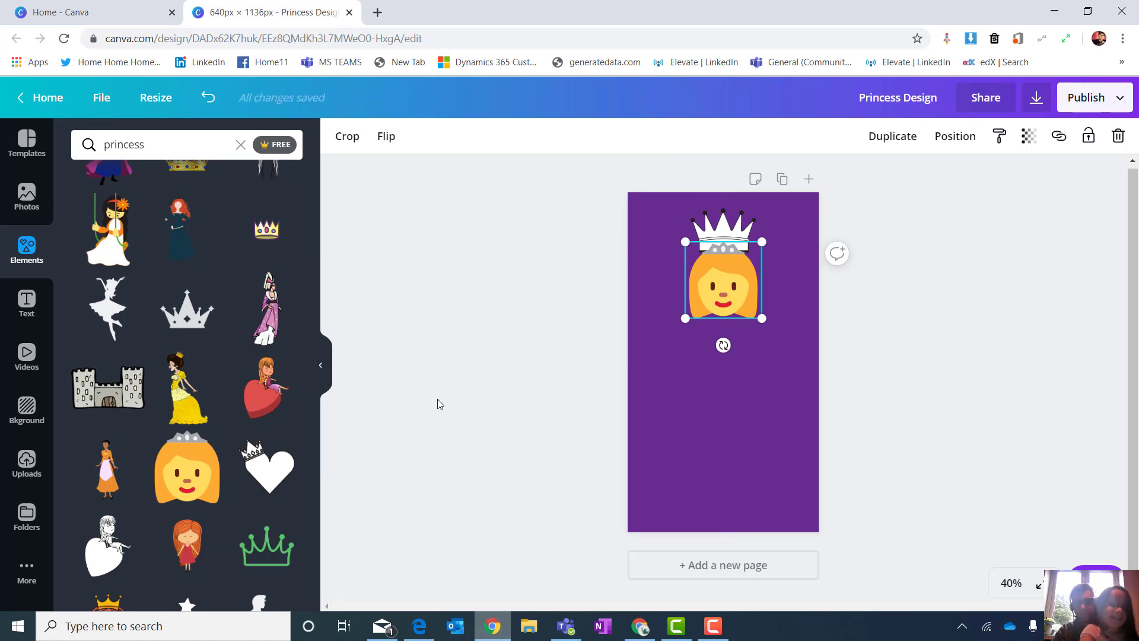
Place a crowned heart at the left edge and a white-star wand at the right, deleting the extra red wand
click(270, 466)
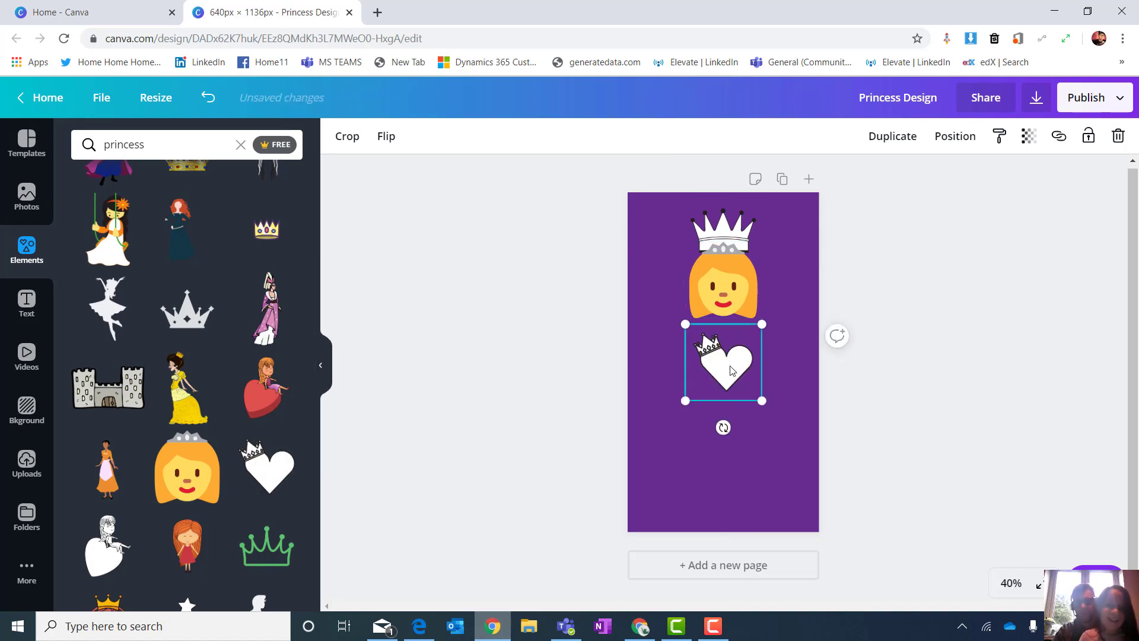
drag(731, 371, 673, 371)
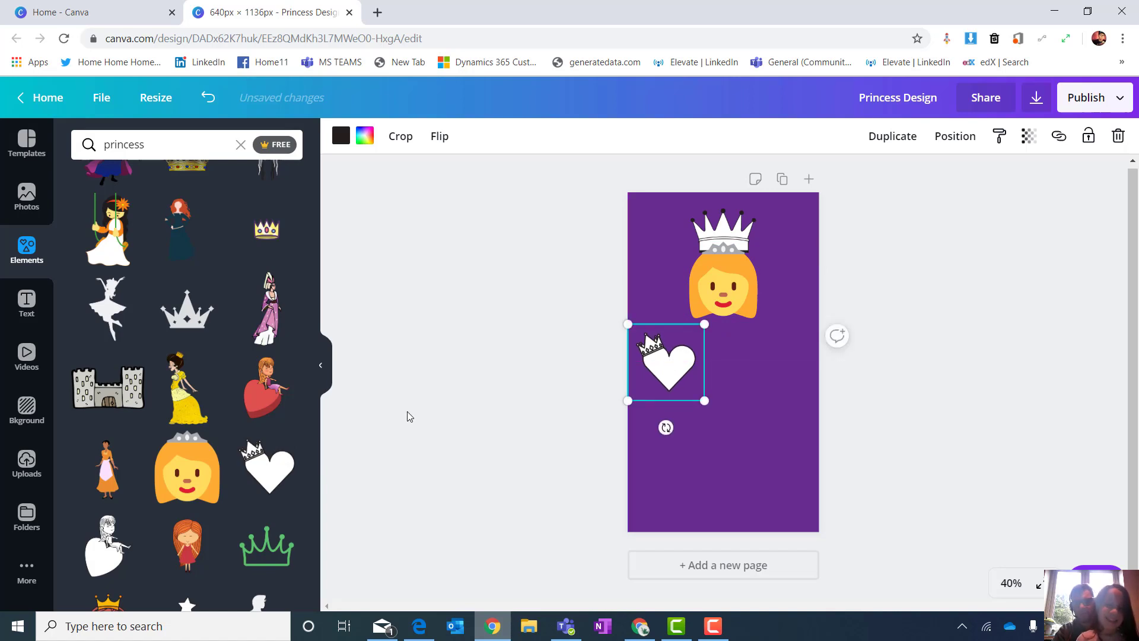
scroll(312, 307, down, 3)
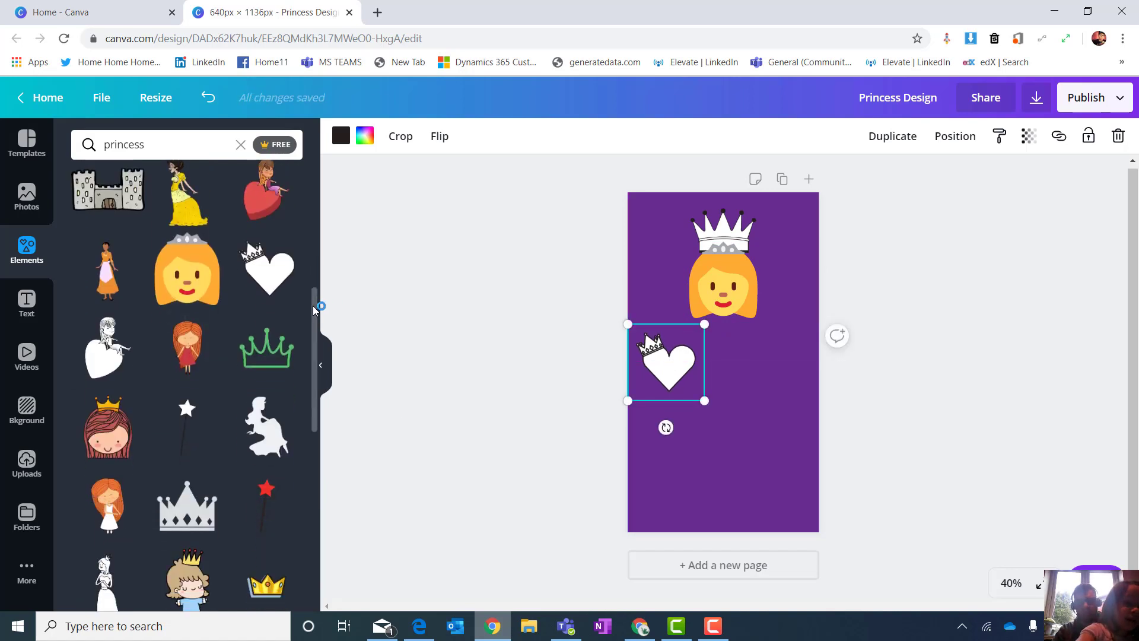
click(187, 332)
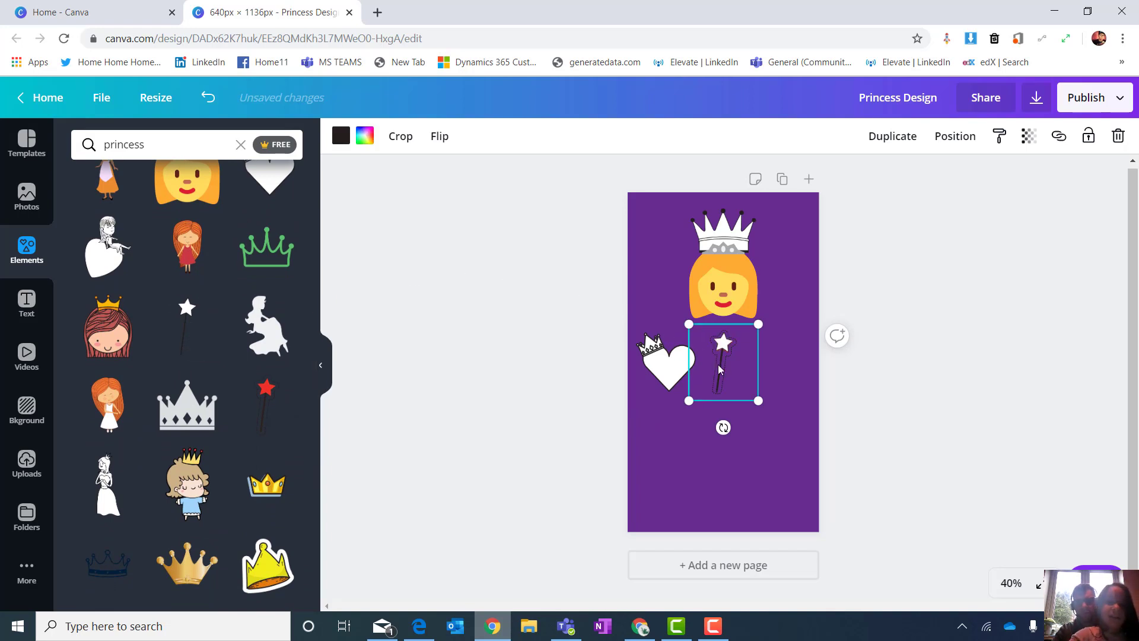
drag(721, 368, 776, 280)
click(736, 342)
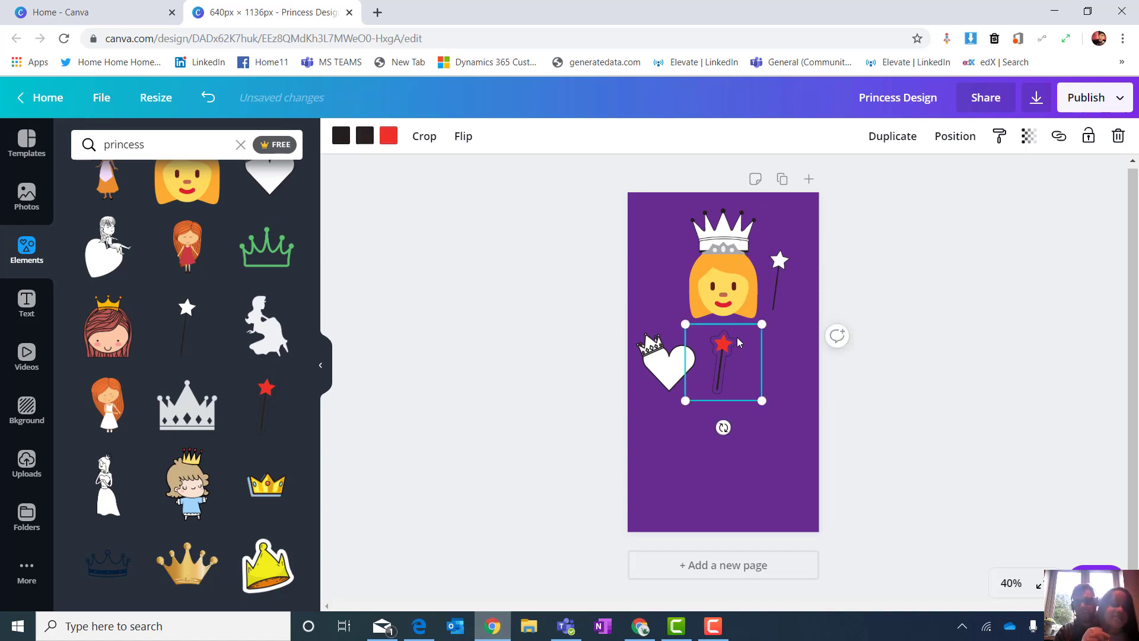
key(Delete)
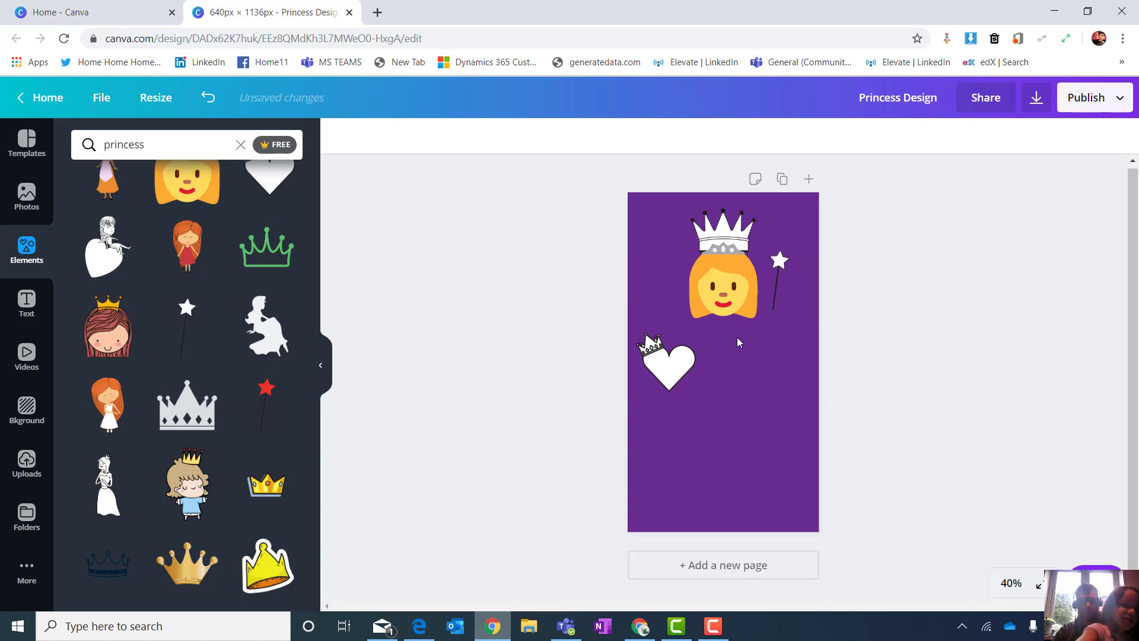
scroll(185, 386, down, 6)
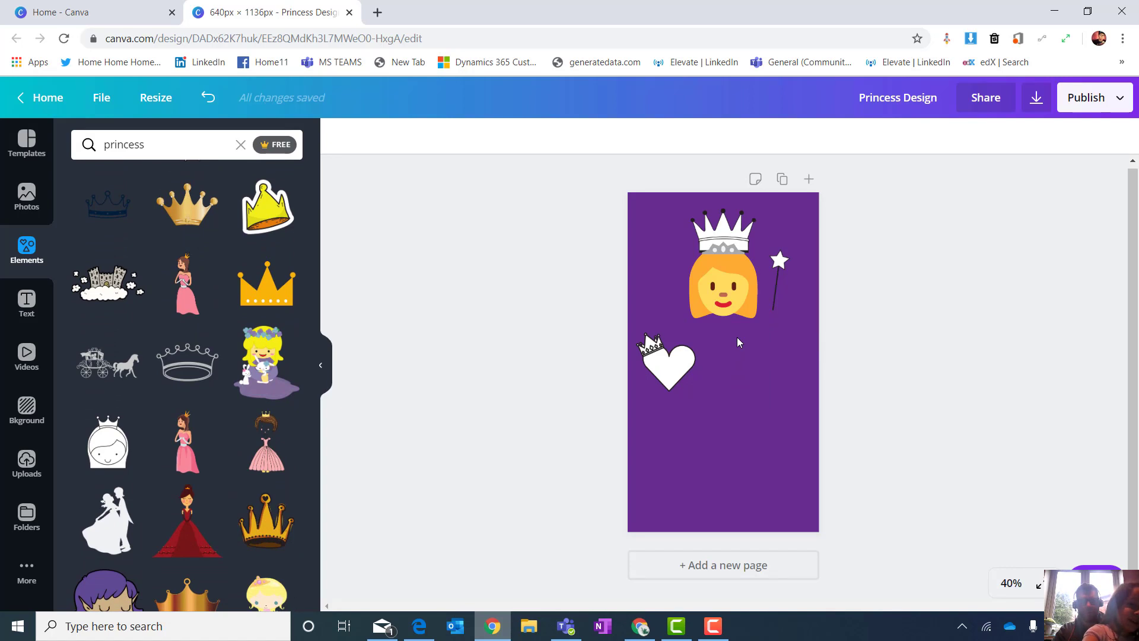
Add the horse-drawn carriage and enlarge it across the lower page
click(108, 362)
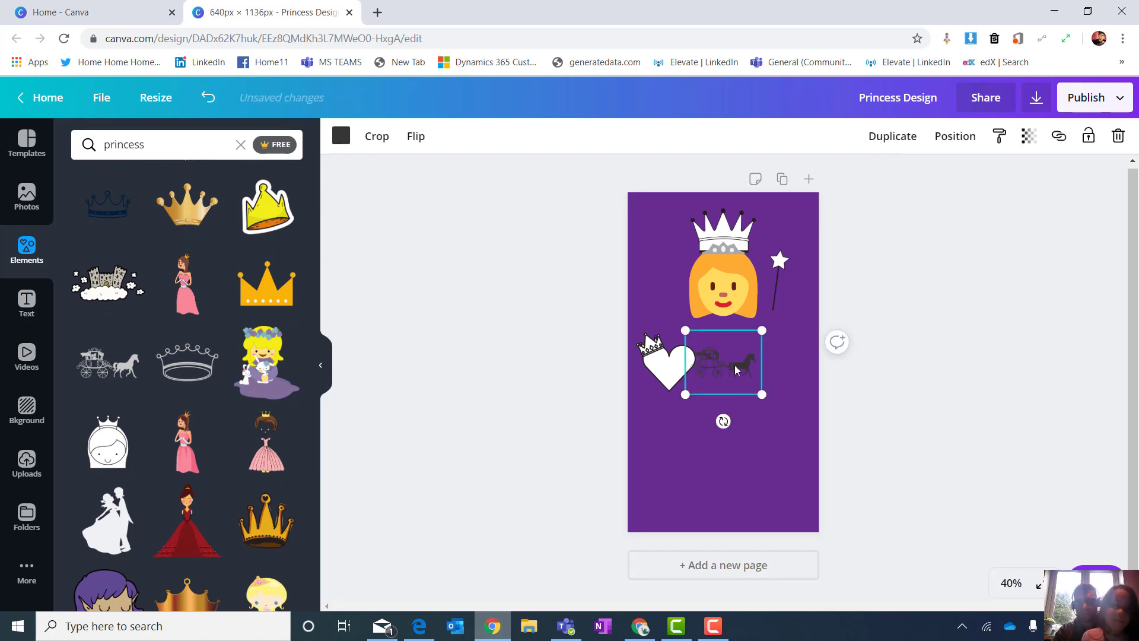
drag(735, 369, 781, 492)
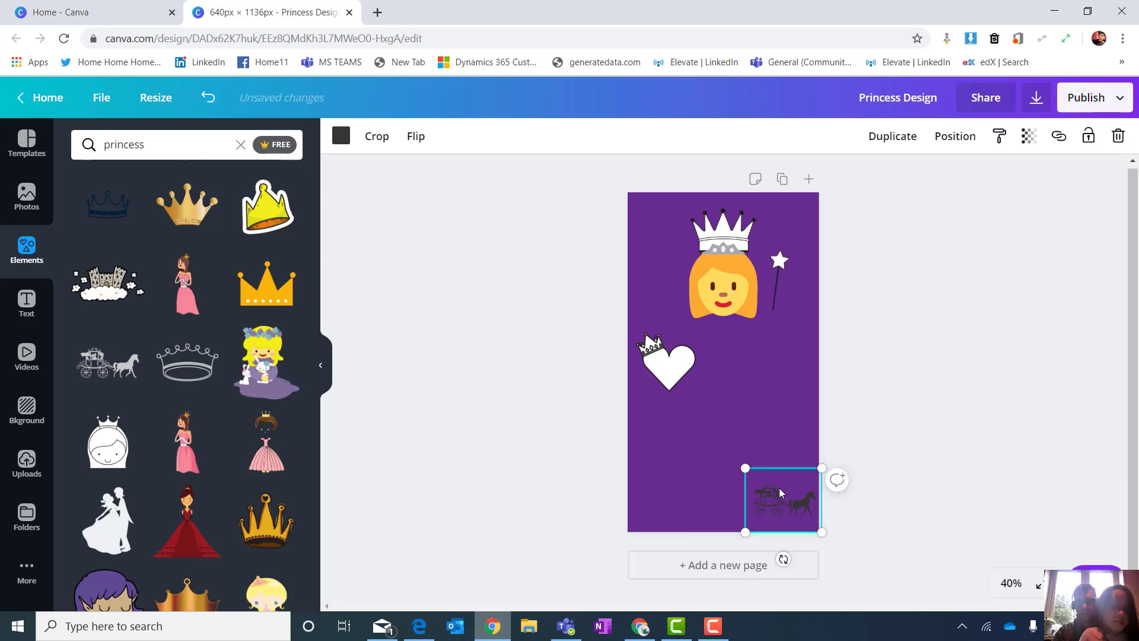
drag(680, 448, 602, 412)
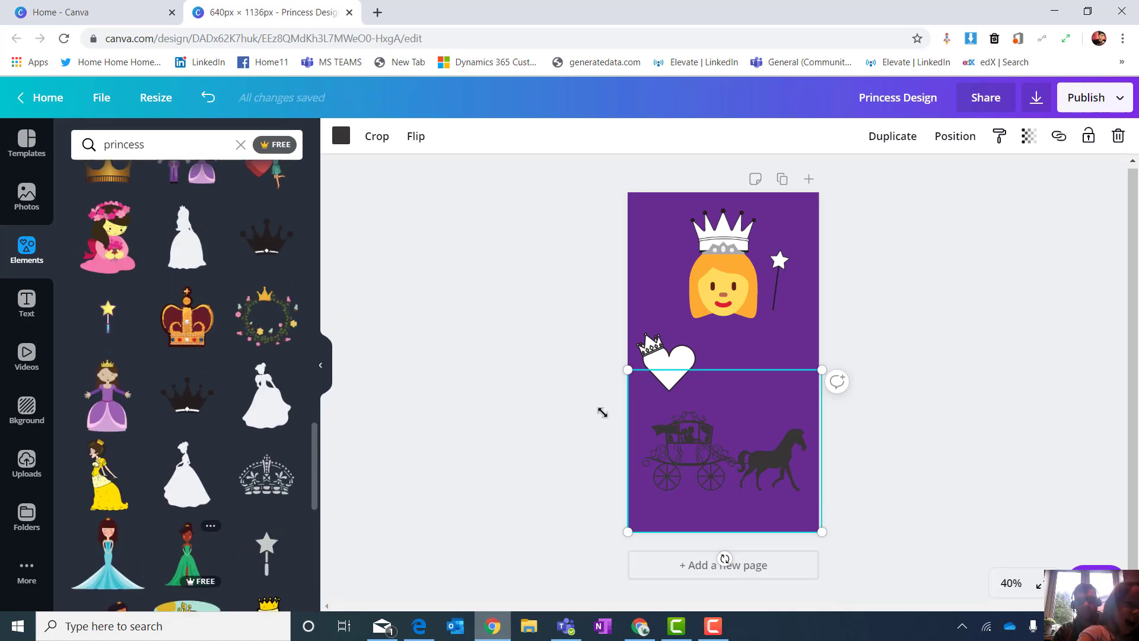
Put a red-and-gold crown on the right edge and send a flower wreath behind the princess face
click(187, 300)
drag(729, 367, 776, 365)
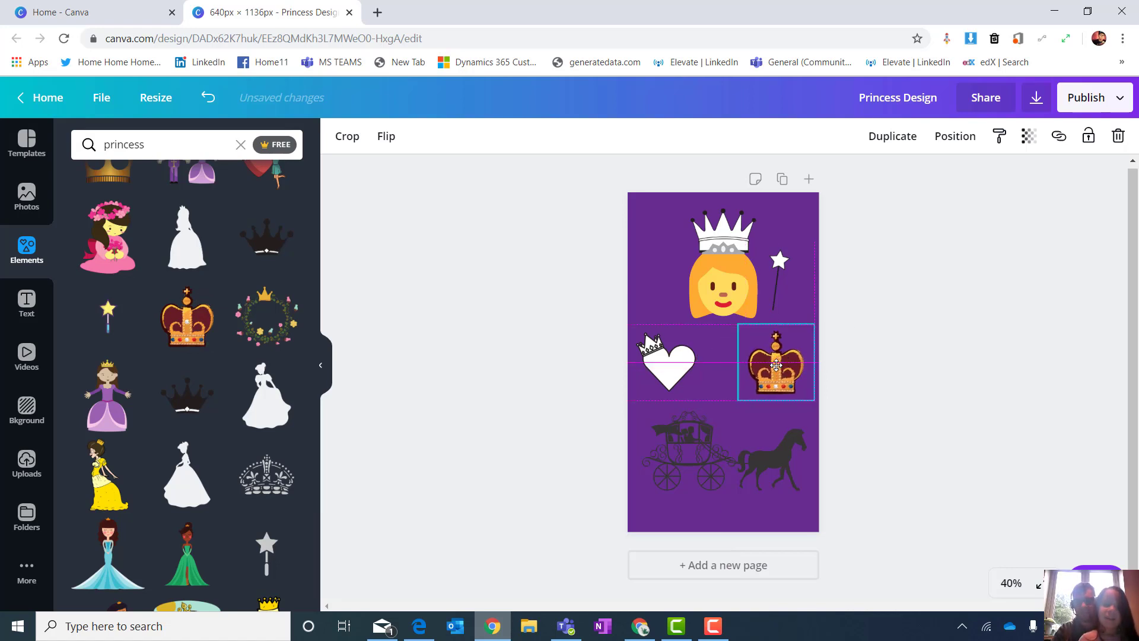
click(929, 350)
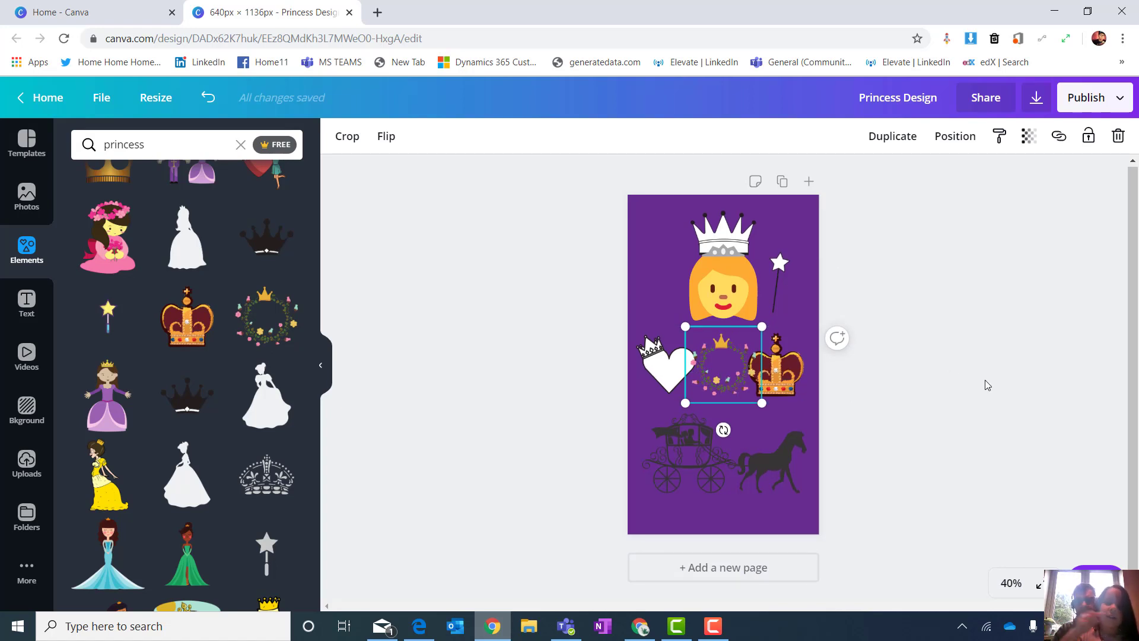
drag(736, 390, 791, 293)
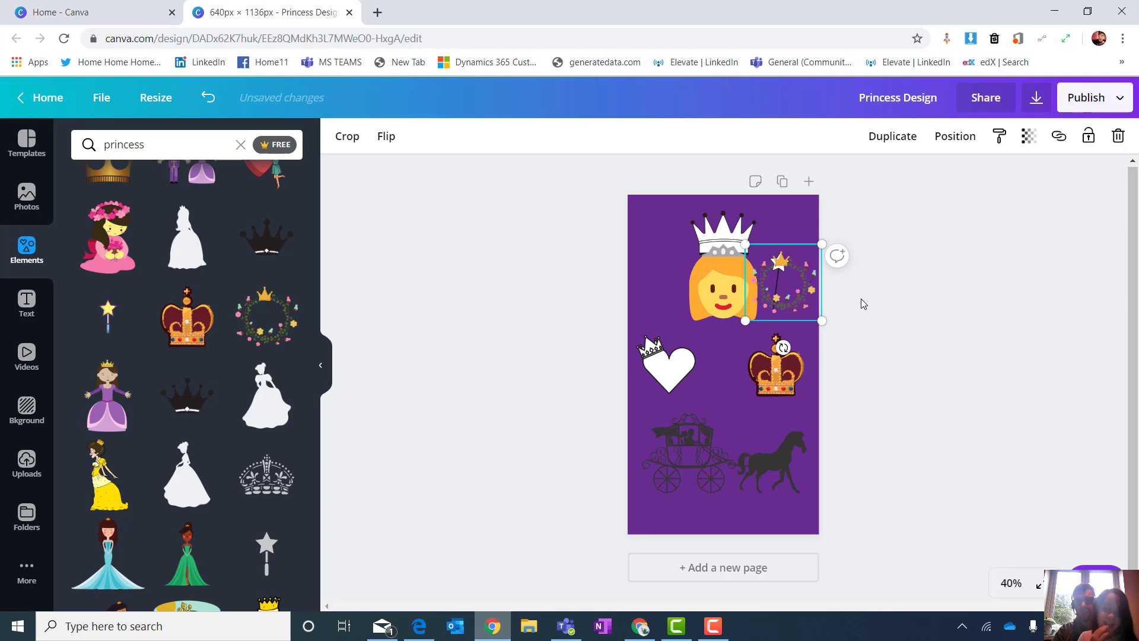
right_click(798, 300)
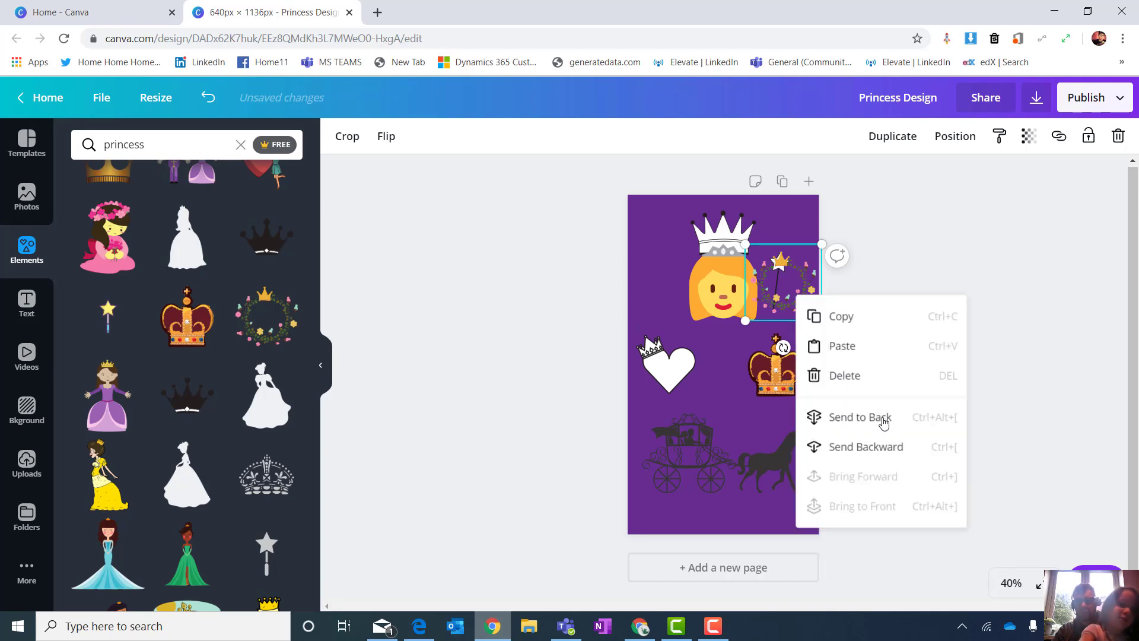
click(883, 418)
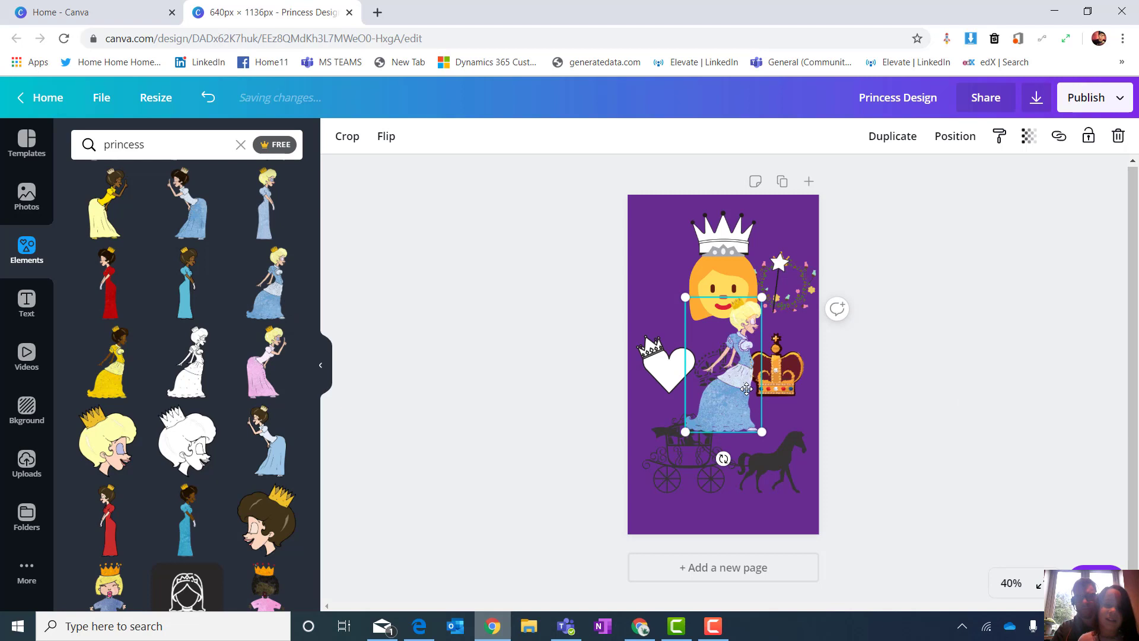
Resize the blue-gowned princess and drag her into the page's bottom-left corner by the carriage
drag(753, 376, 806, 473)
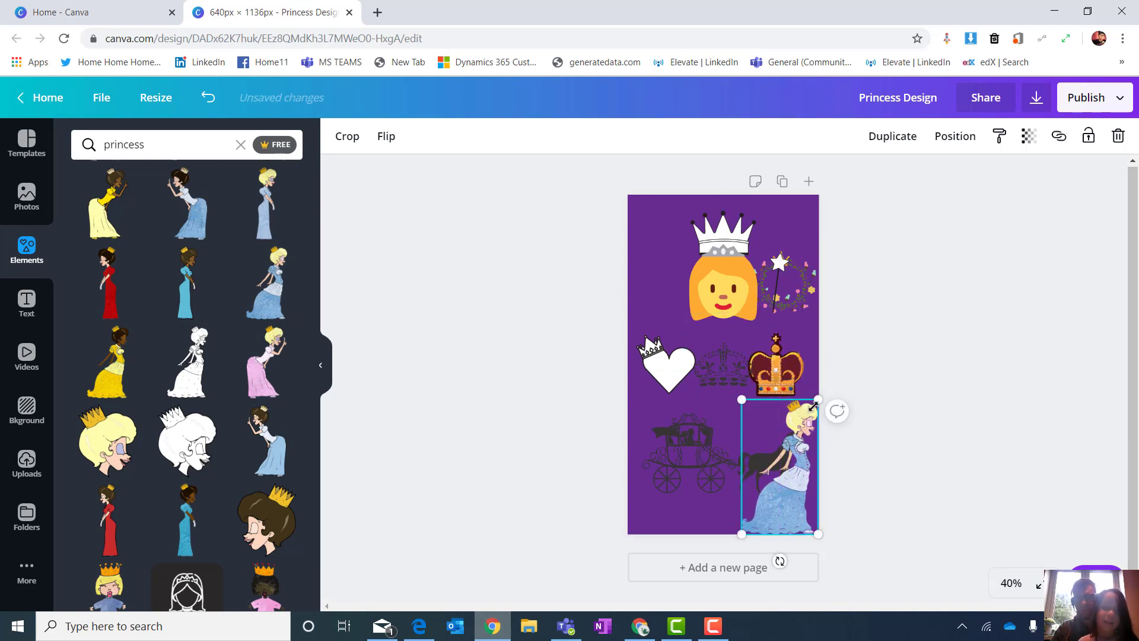
drag(813, 406, 803, 425)
drag(772, 475, 659, 470)
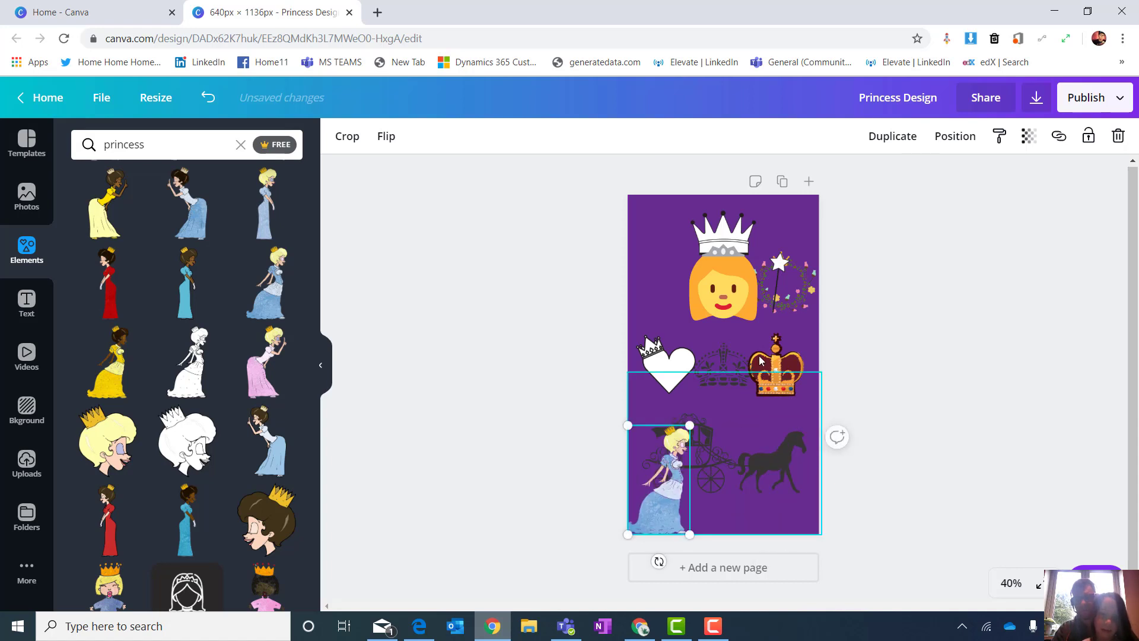
click(925, 377)
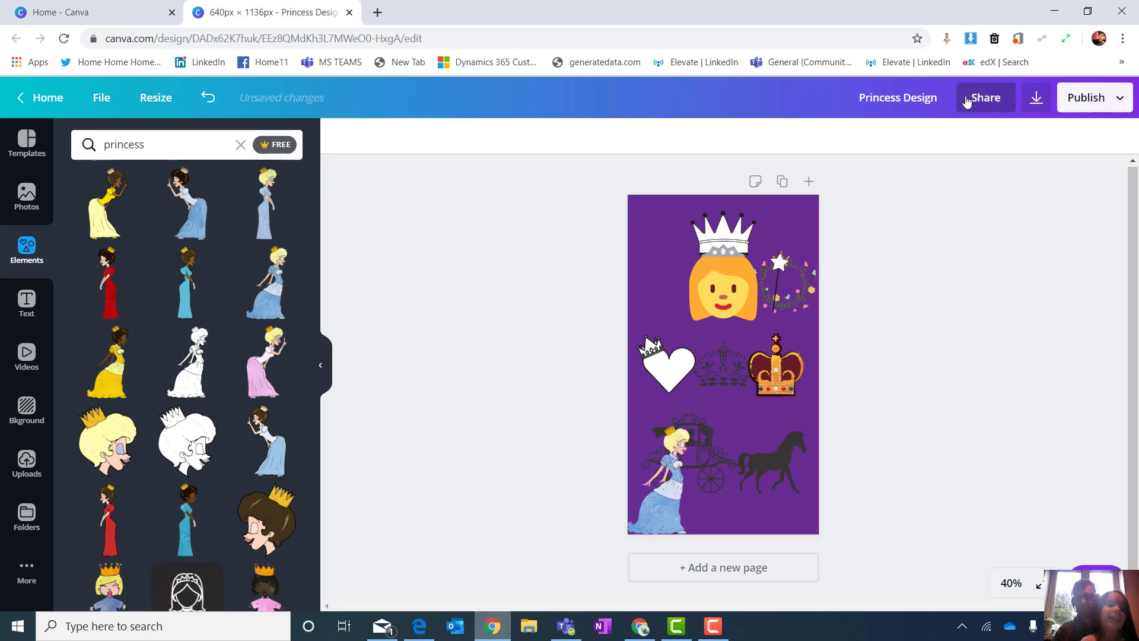
Export the Canva design as PNG (Princess Design.png) and dismiss the published notice
click(1038, 105)
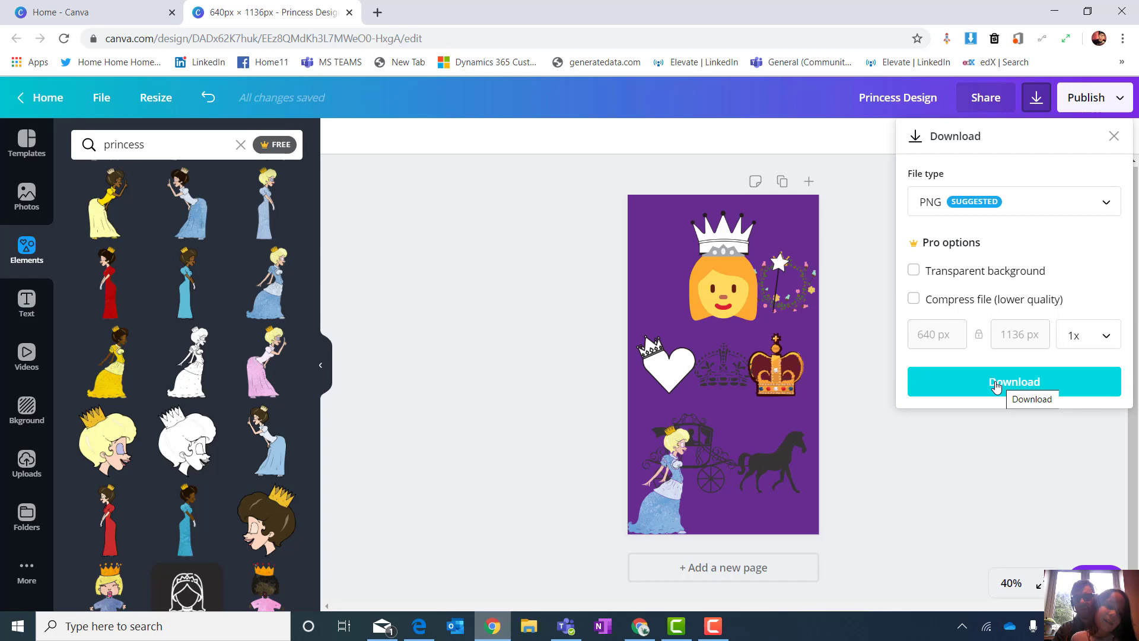
click(996, 386)
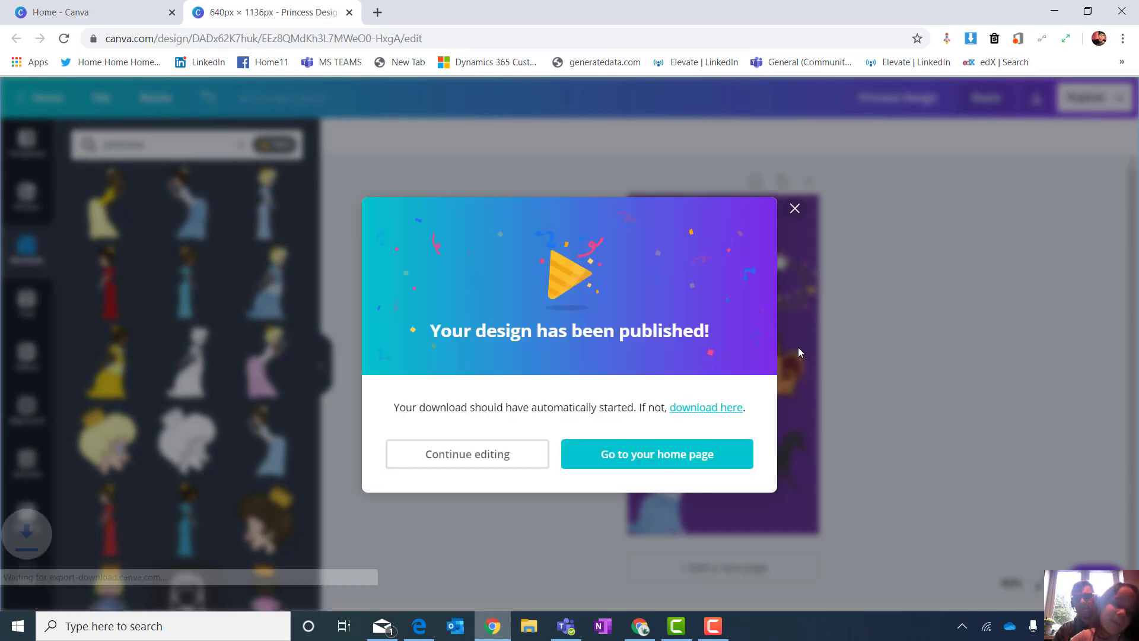
click(795, 190)
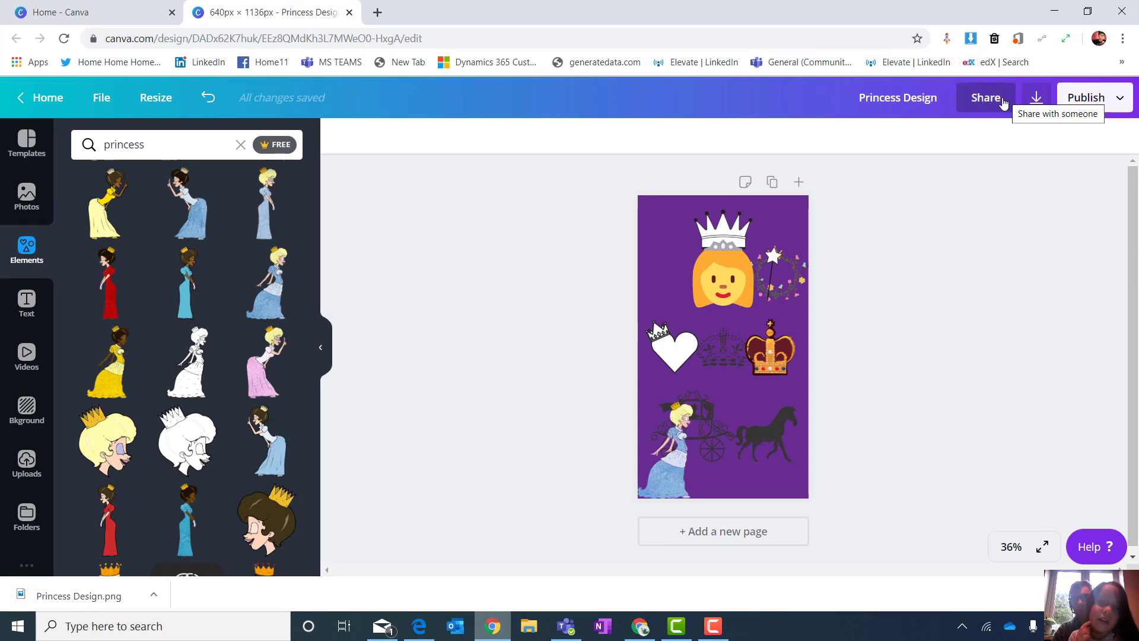
In Canva's download options, choose the Animation file type with the Fade style
click(1030, 102)
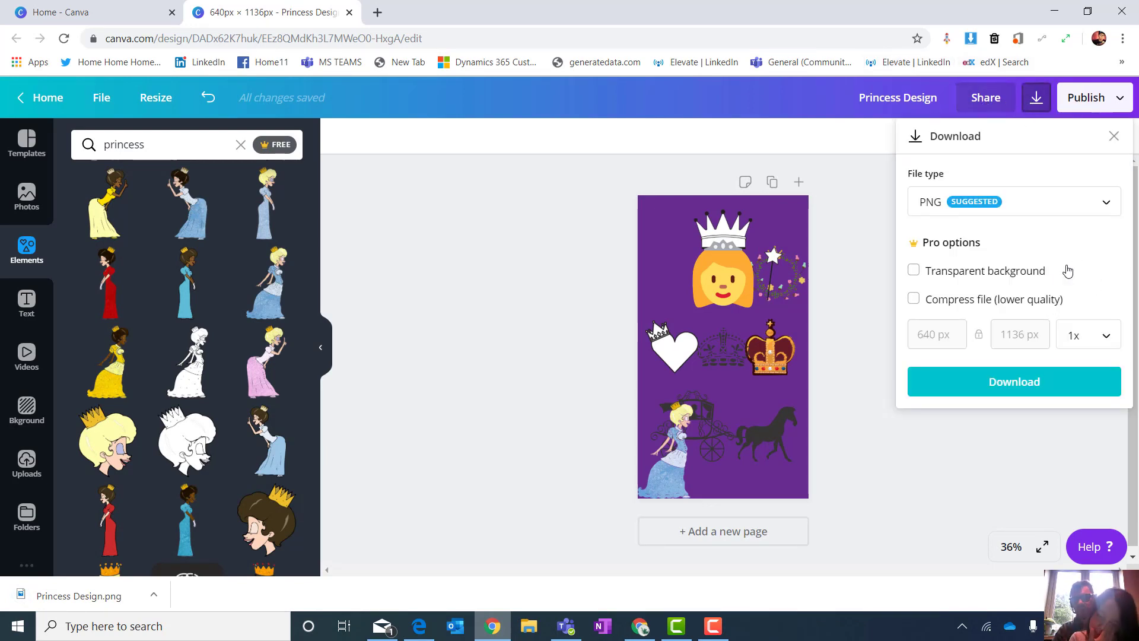
click(1014, 205)
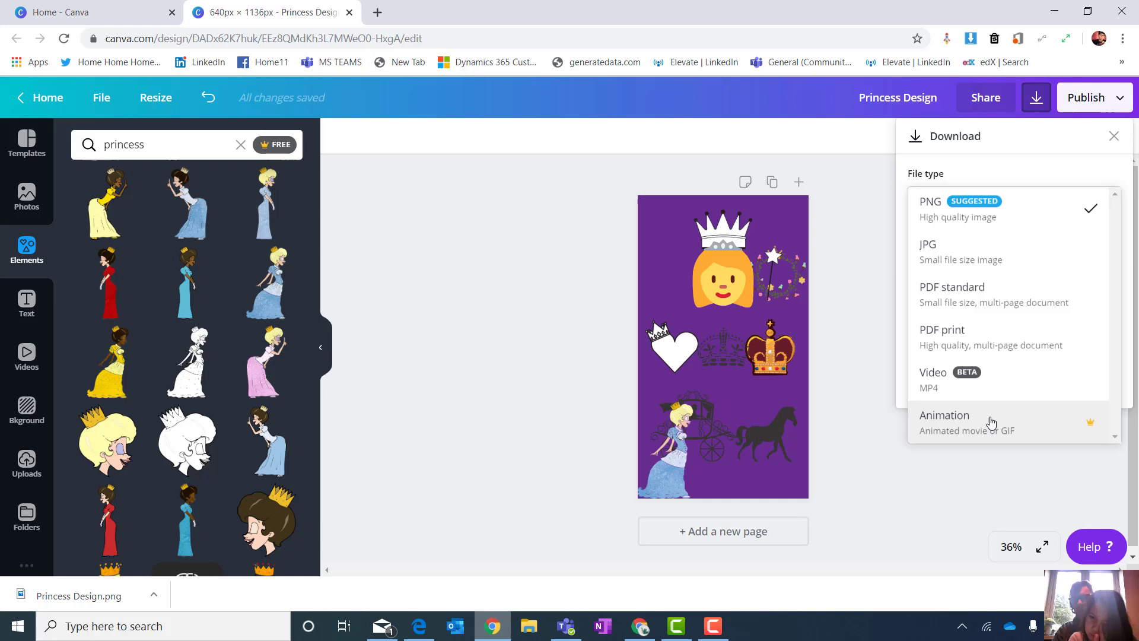
click(990, 423)
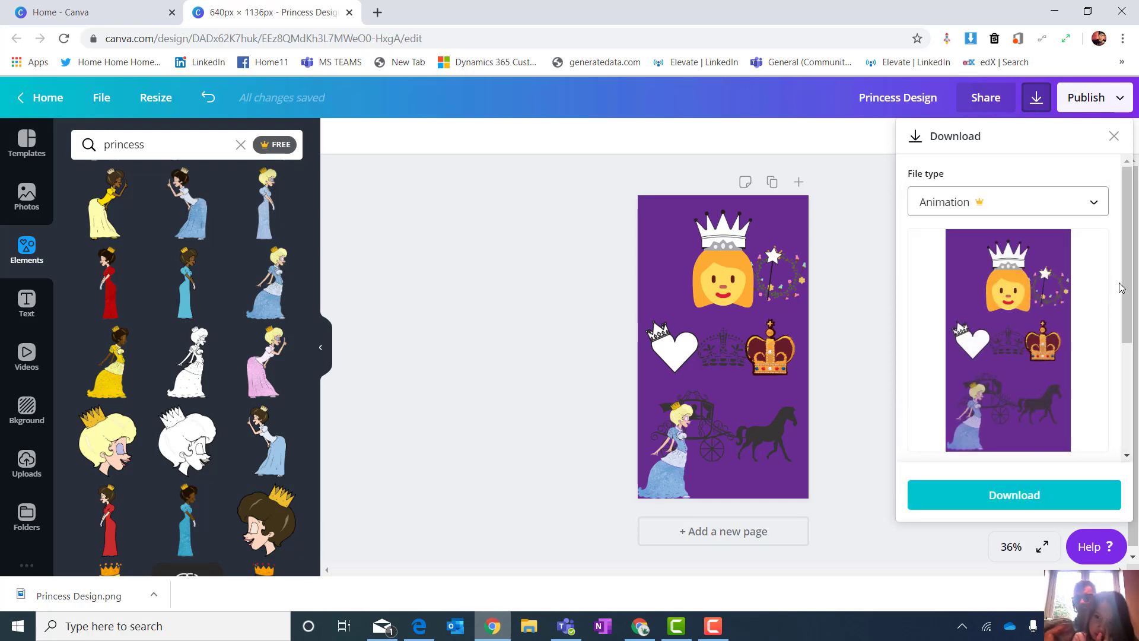
scroll(1125, 286, down, 3)
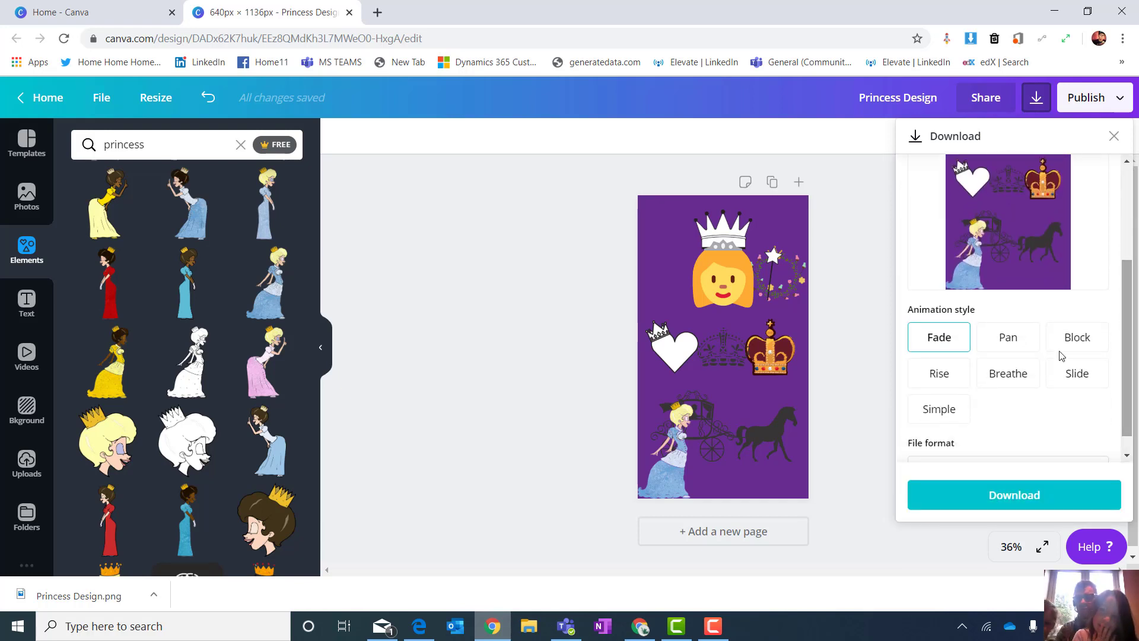
click(1015, 336)
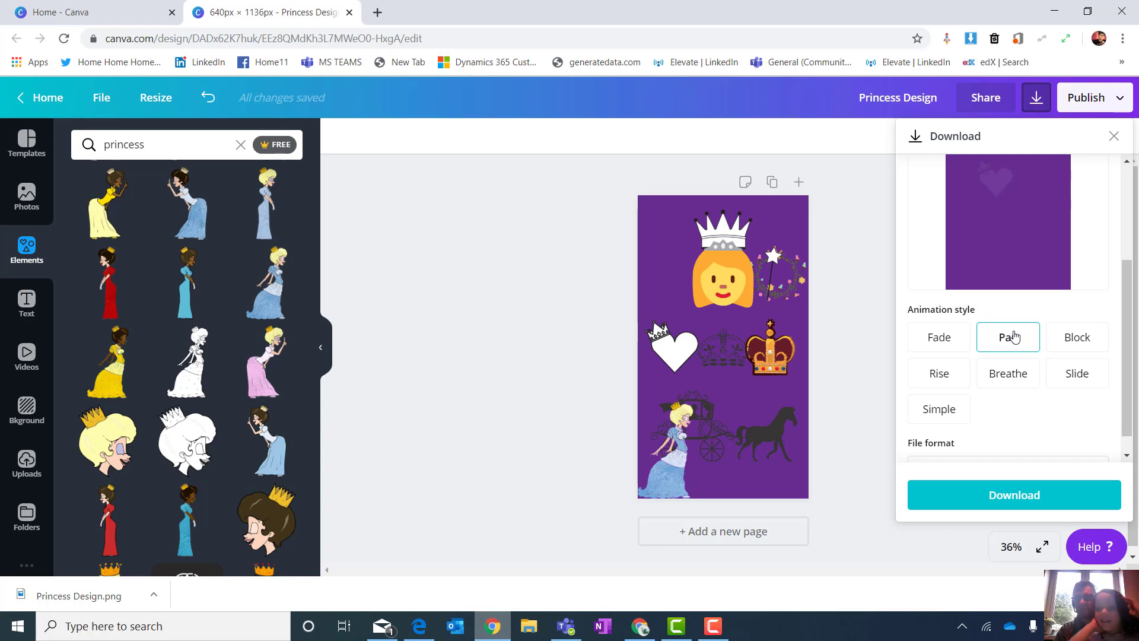
click(951, 342)
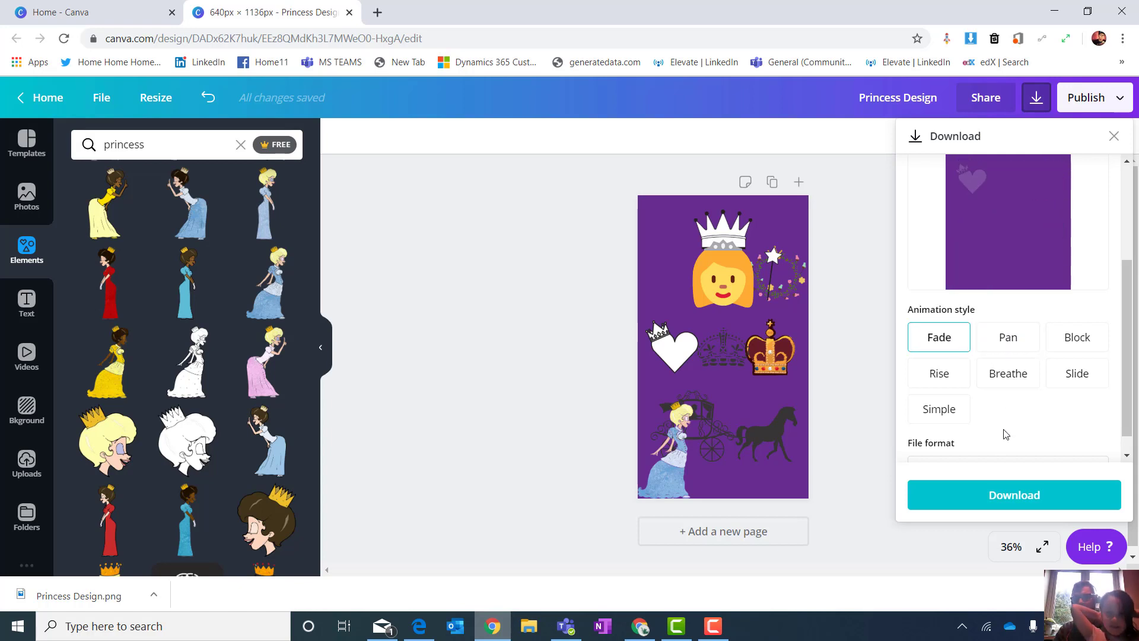
scroll(1126, 385, down, 1)
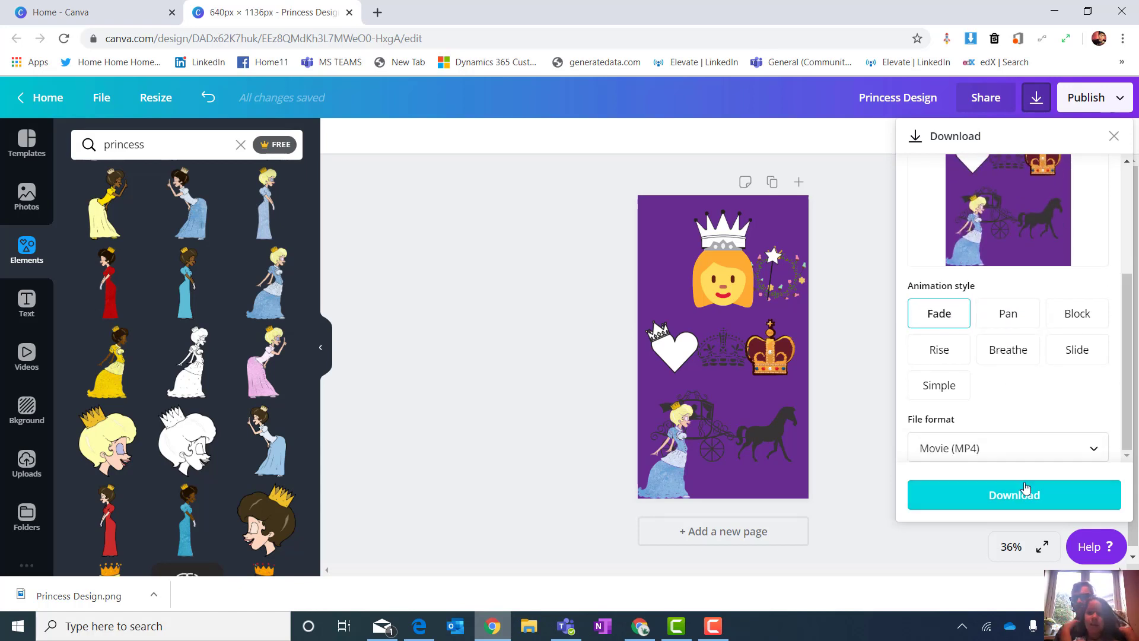
Download the animation as an Animated GIF and return to the Power Apps tab
click(1015, 454)
click(991, 478)
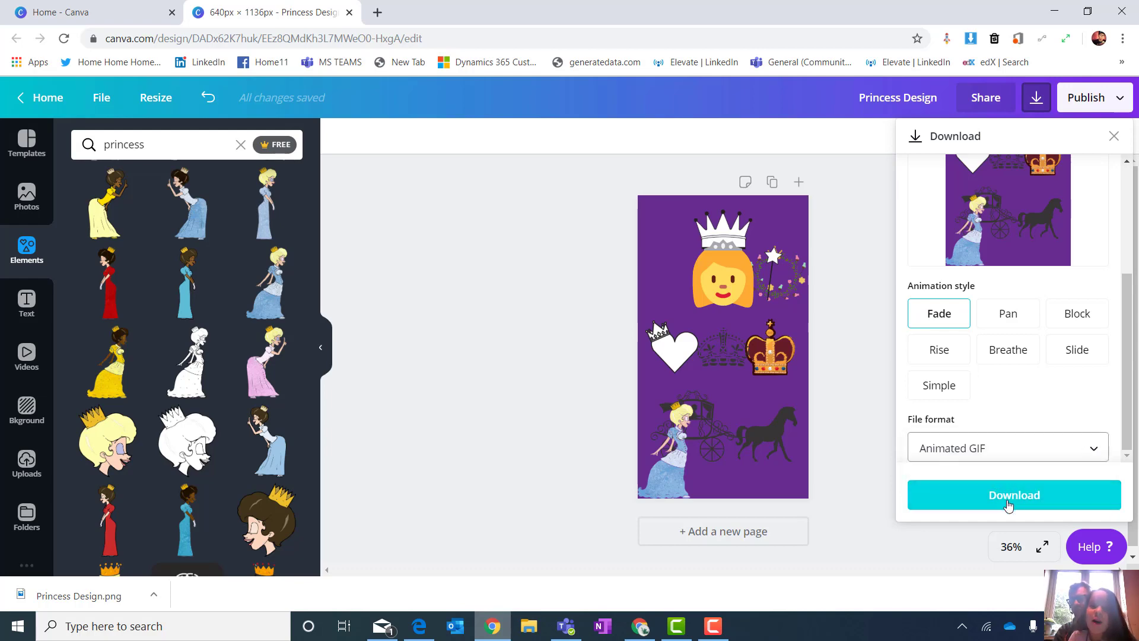
click(1008, 503)
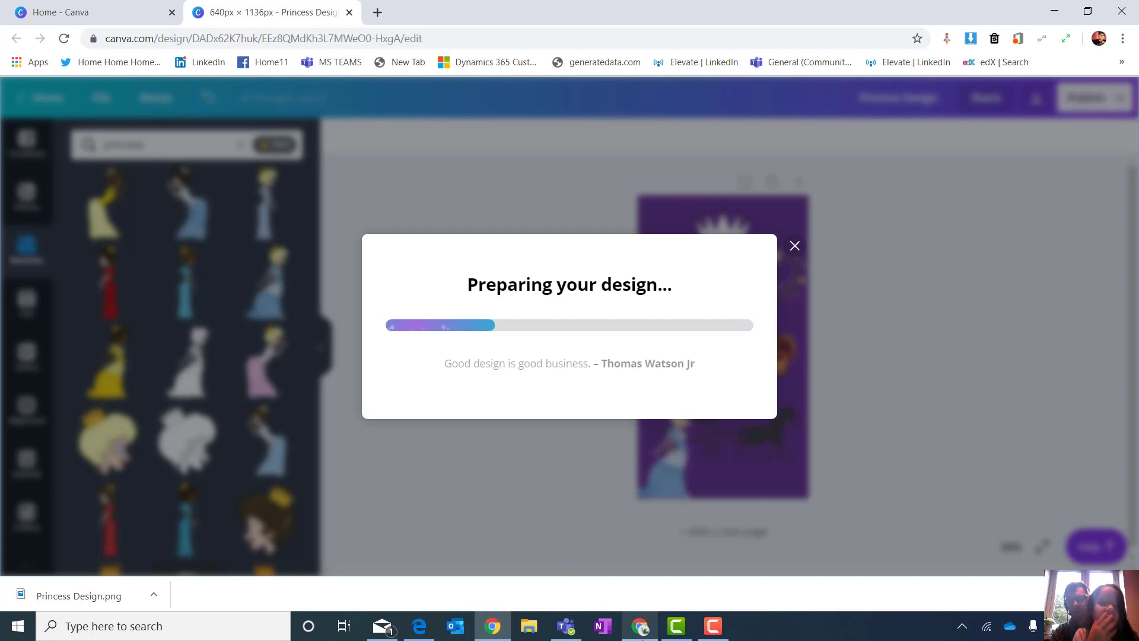
click(639, 626)
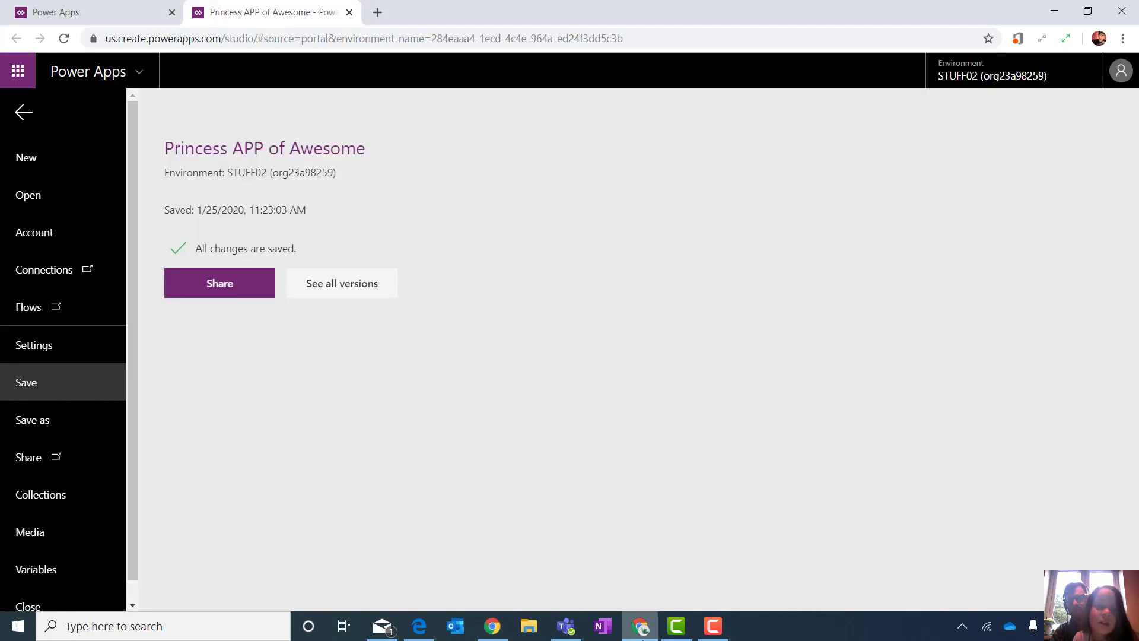
Set the Splash screen's Background image to the uploaded Princess Design file
click(23, 116)
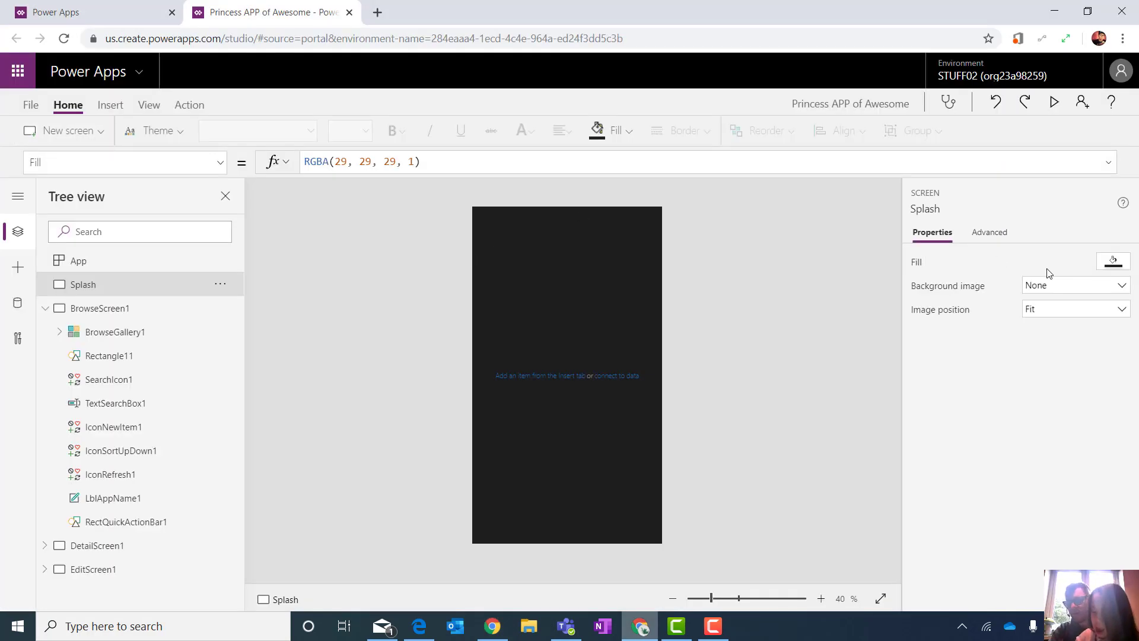
click(1060, 286)
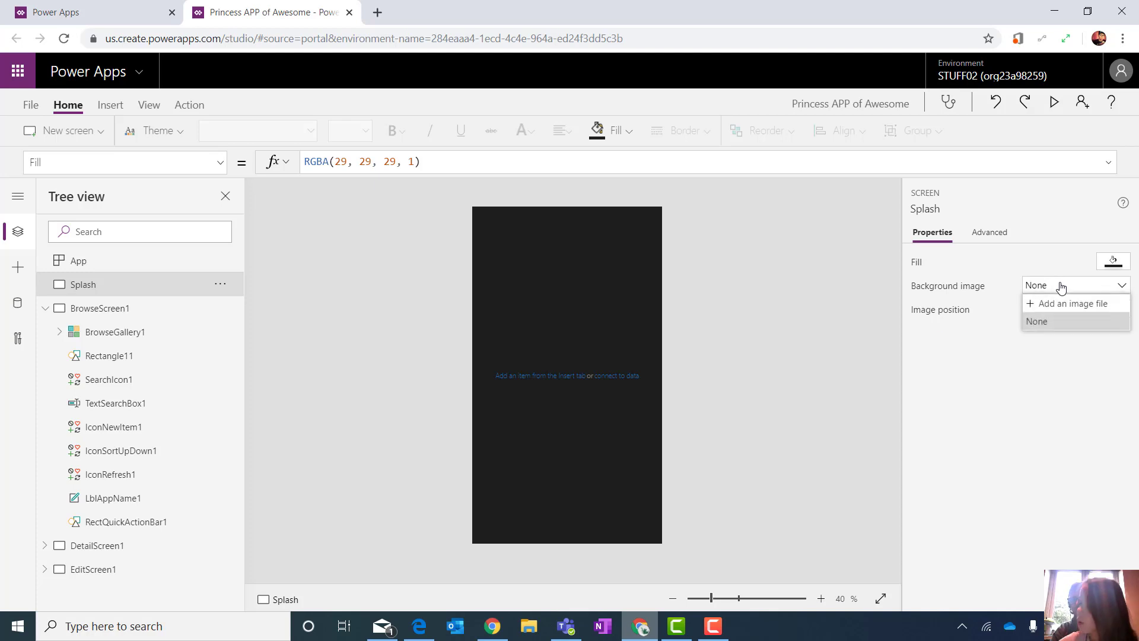
click(1061, 303)
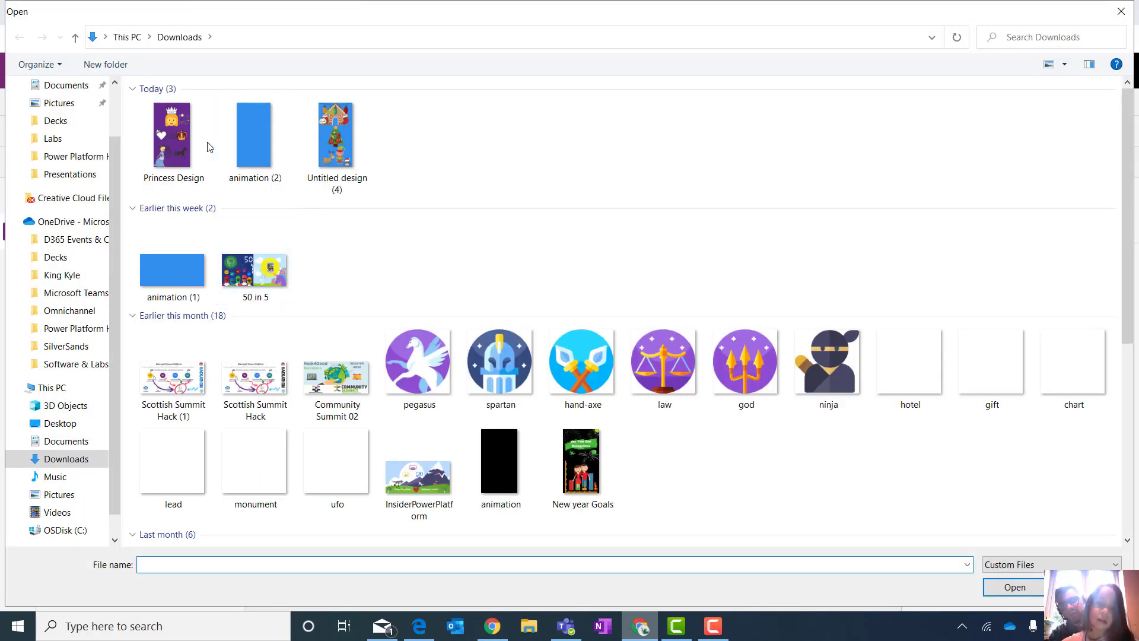
click(190, 146)
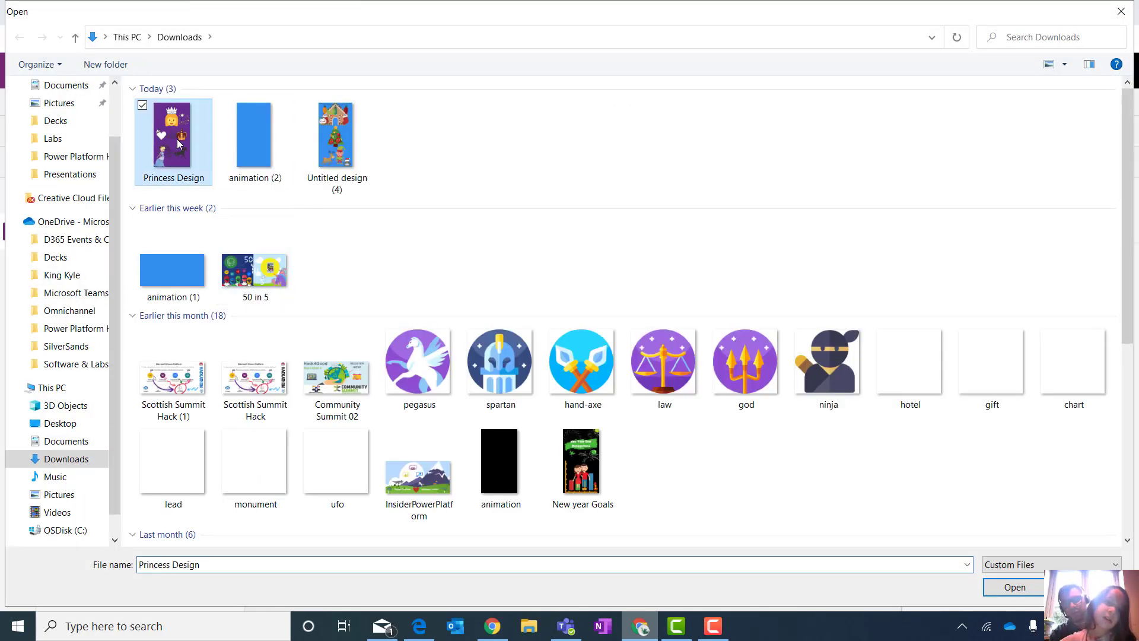
click(1015, 587)
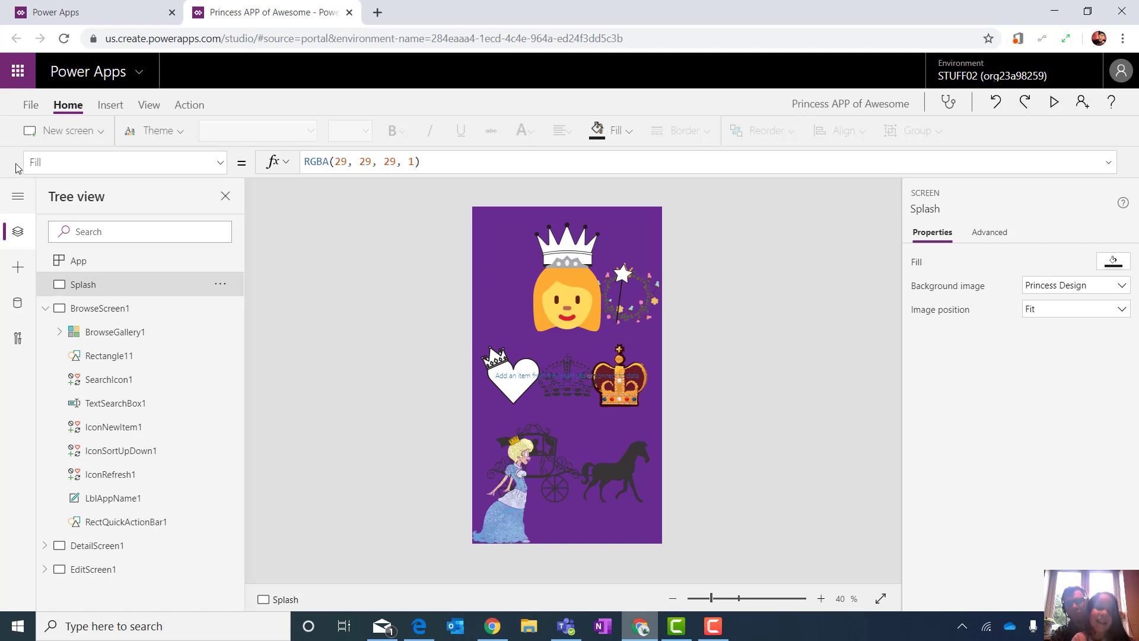
Insert a button, centre it on the Splash screen, fill it purple and enlarge it to about 327×120
click(108, 106)
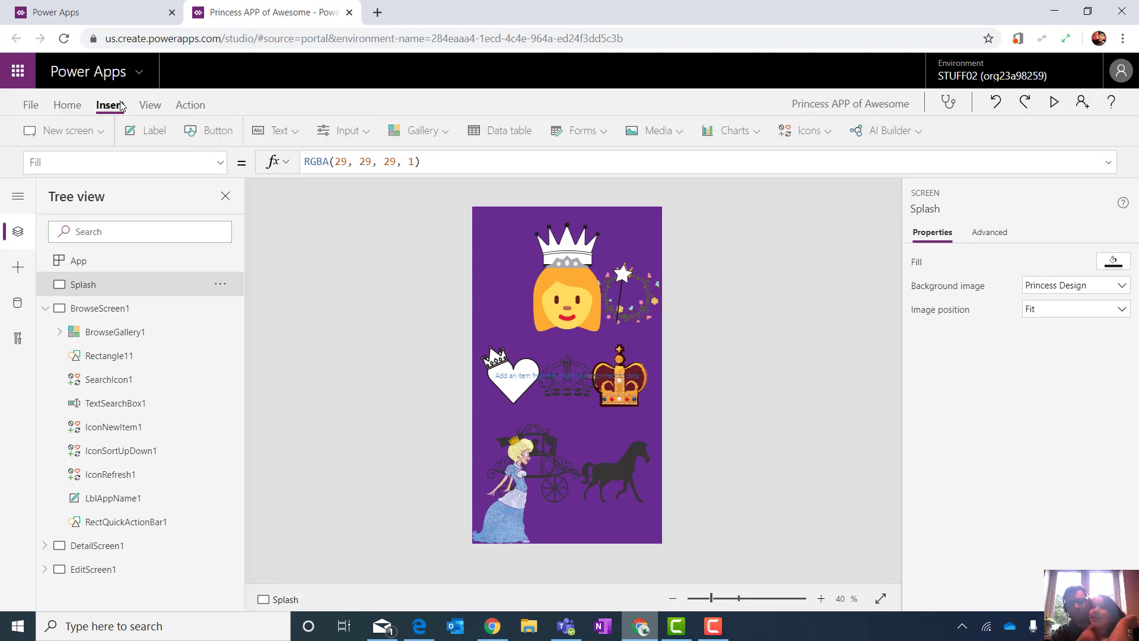
click(215, 133)
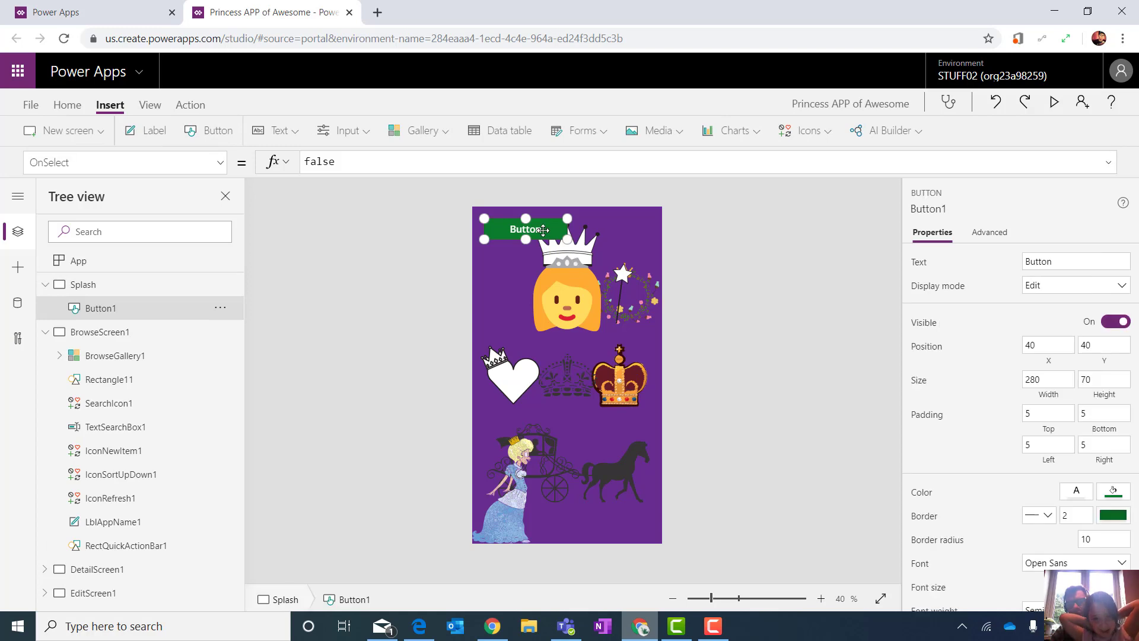
drag(537, 228, 583, 373)
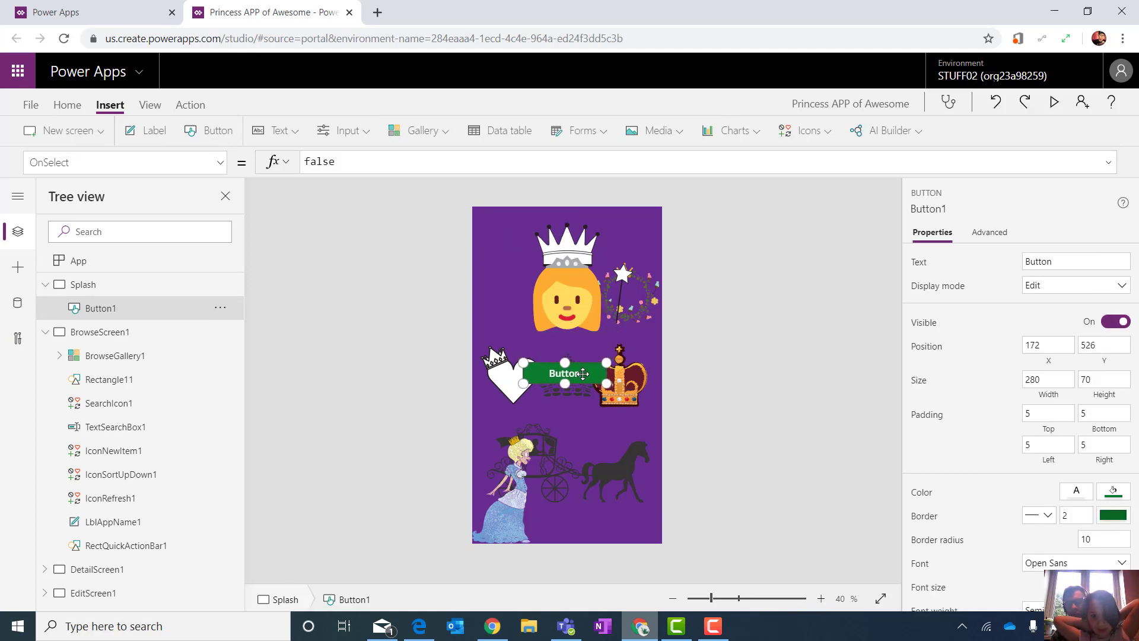
click(1113, 495)
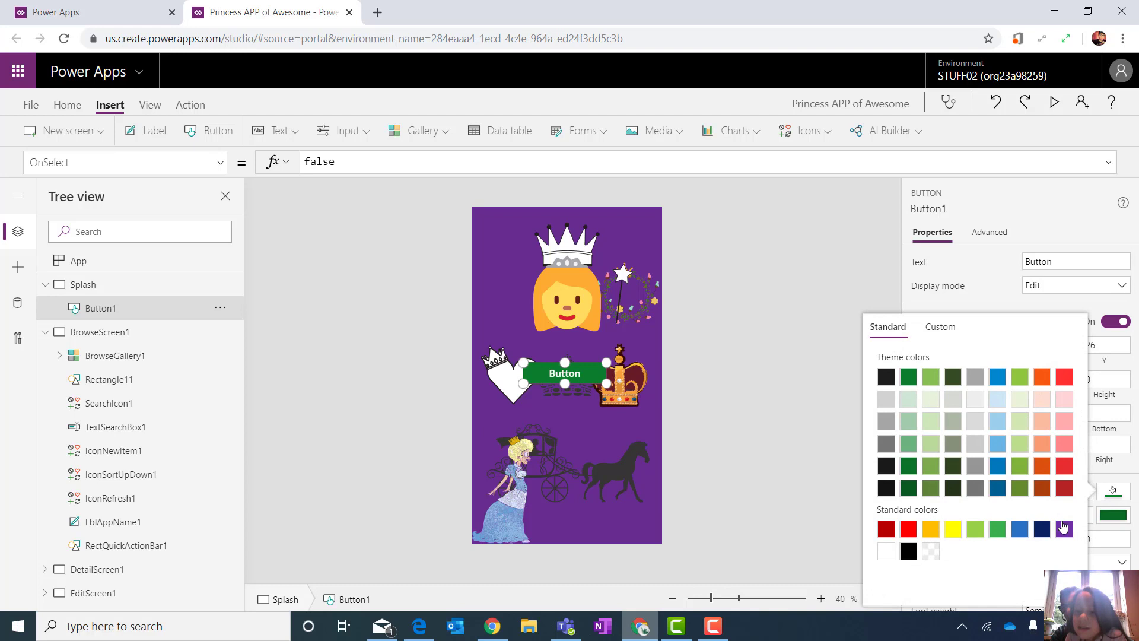
click(1065, 530)
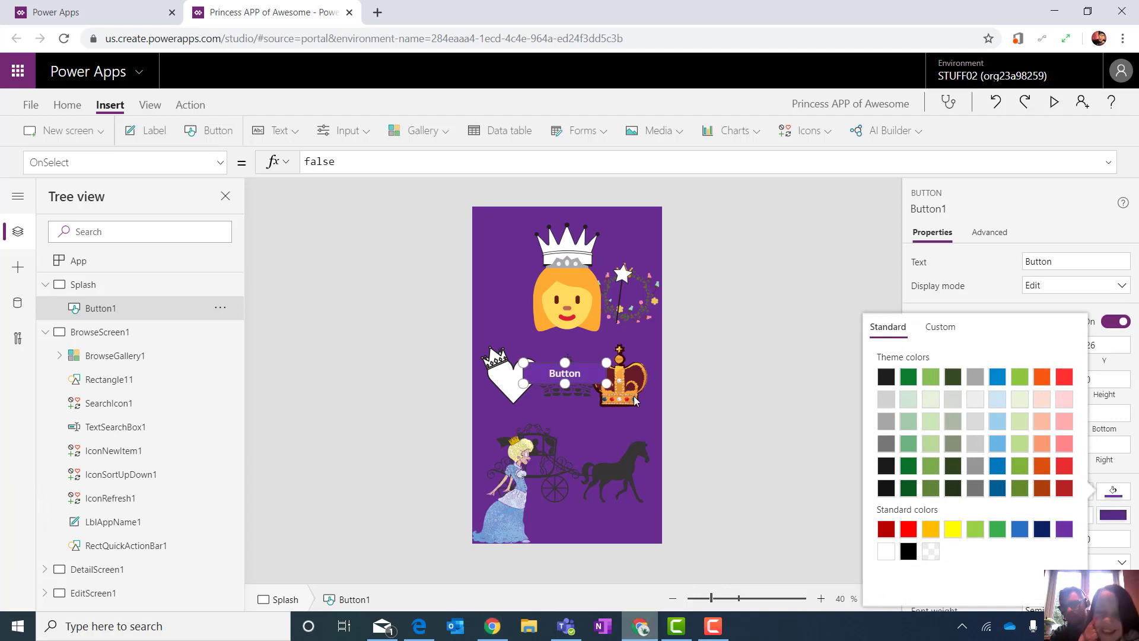
drag(599, 384, 616, 399)
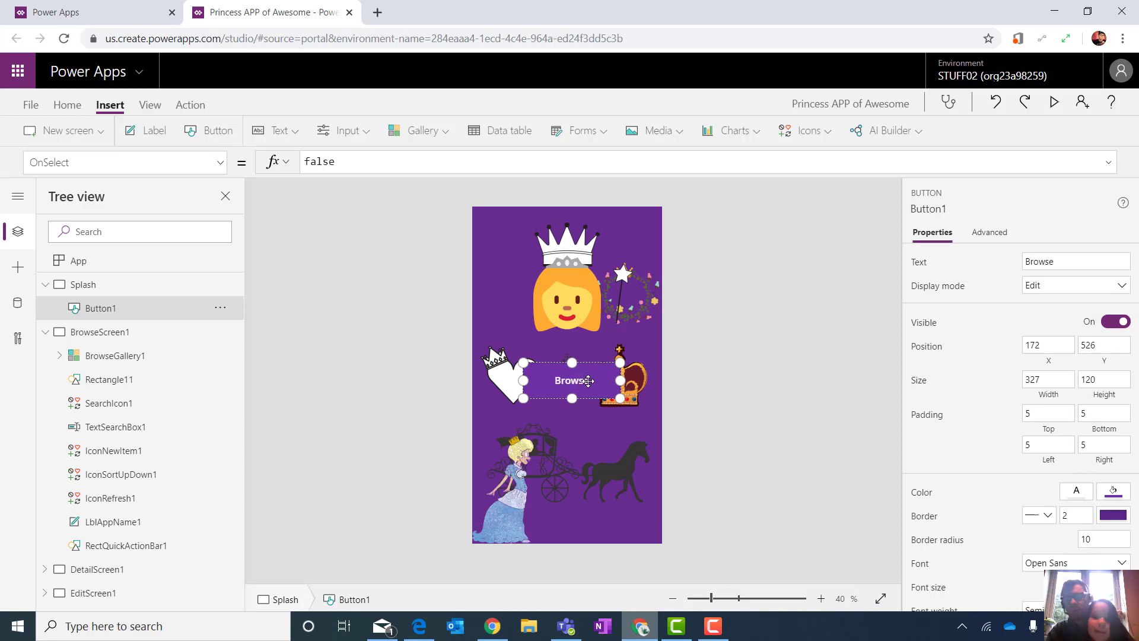
click(760, 373)
Clear the Browse button's BorderColor formula and set the border colour to white
click(605, 383)
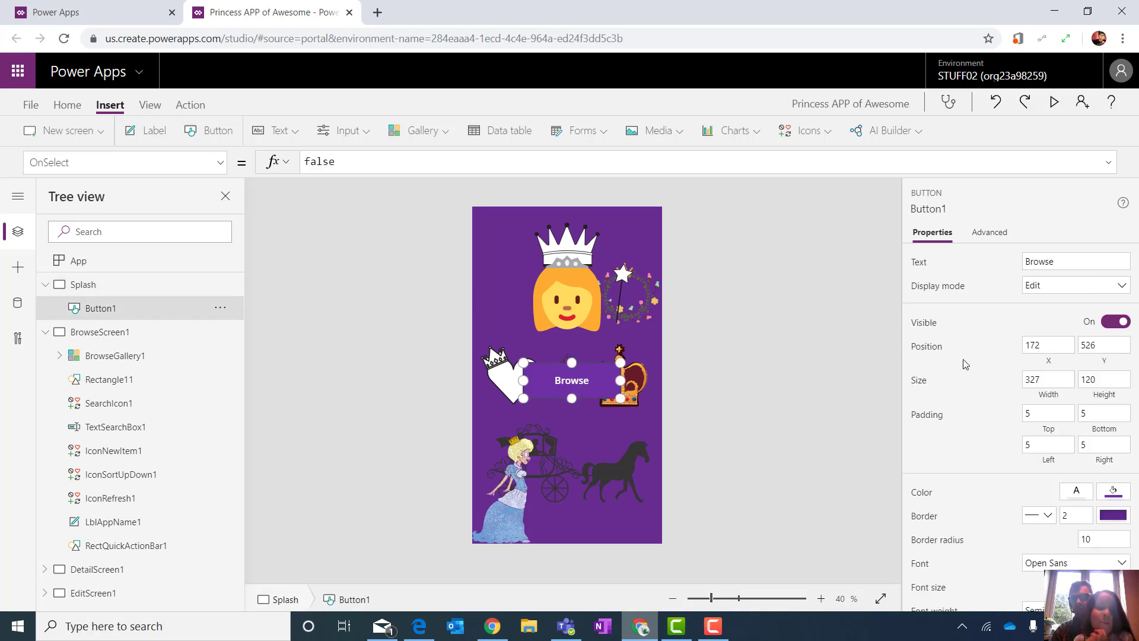
click(1118, 514)
key(ctrl+a)
text(ColorFade(Button1.Fill, -15%))
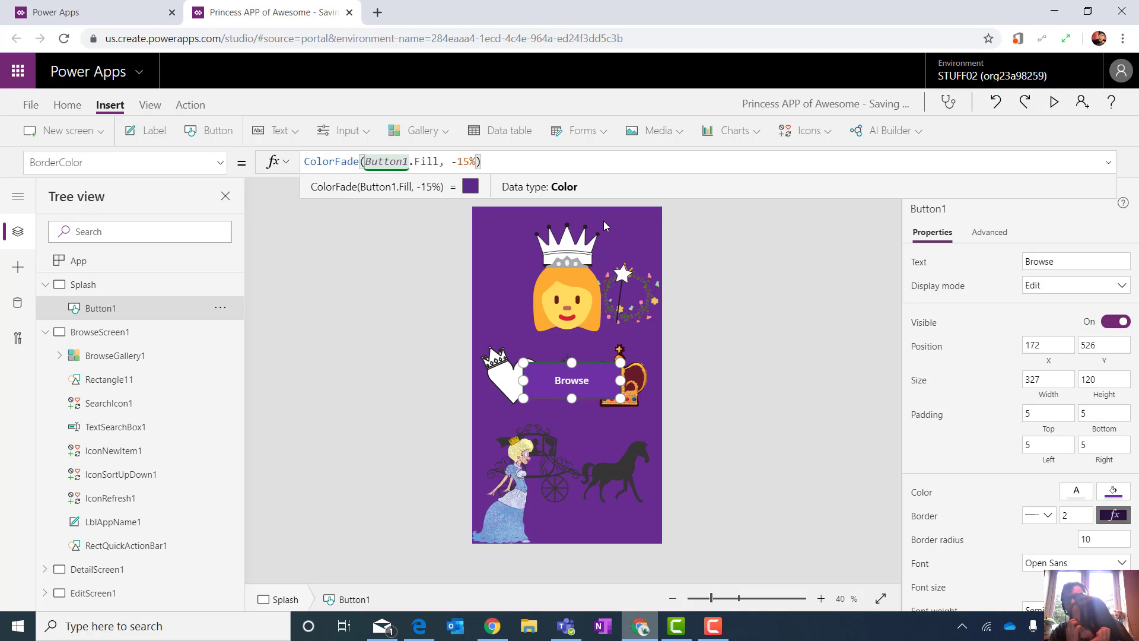
drag(495, 159, 273, 162)
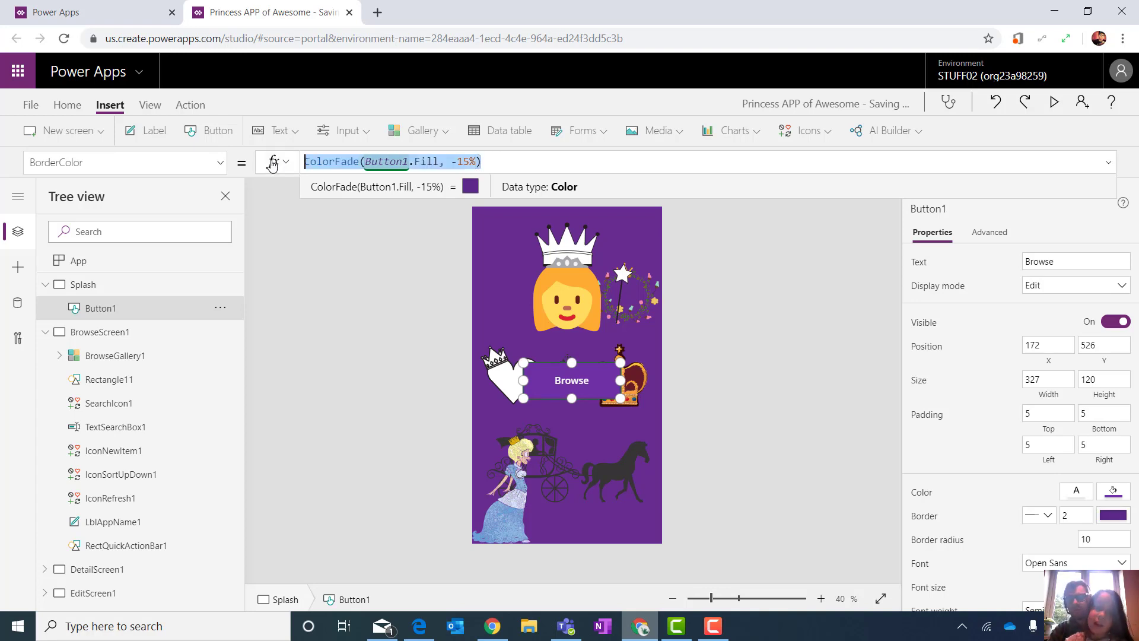
key(Delete)
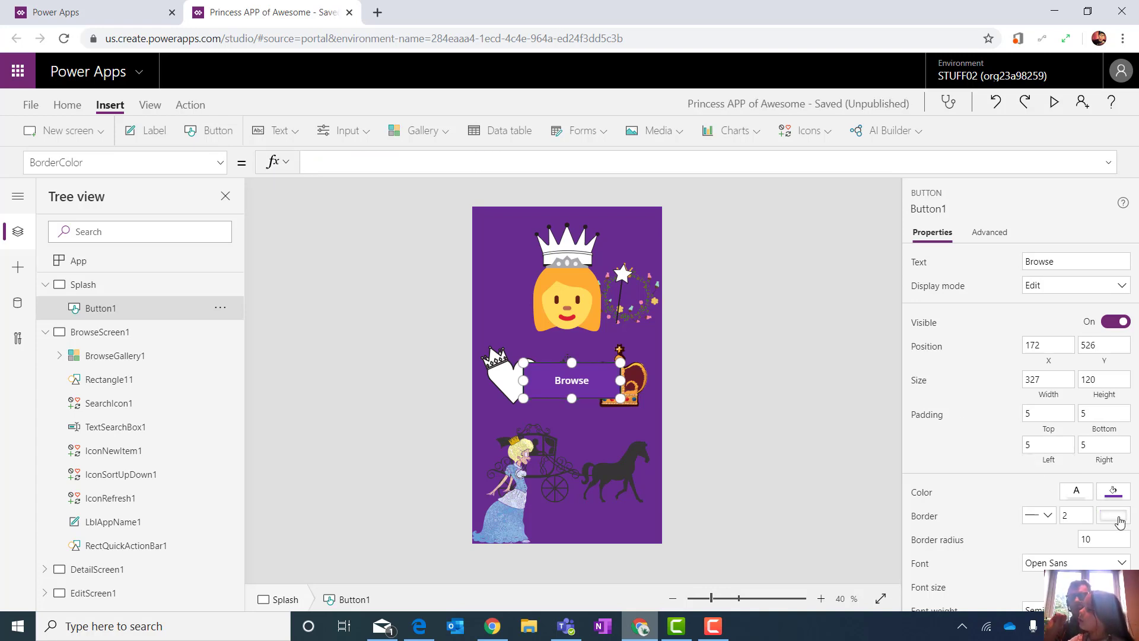
click(1113, 515)
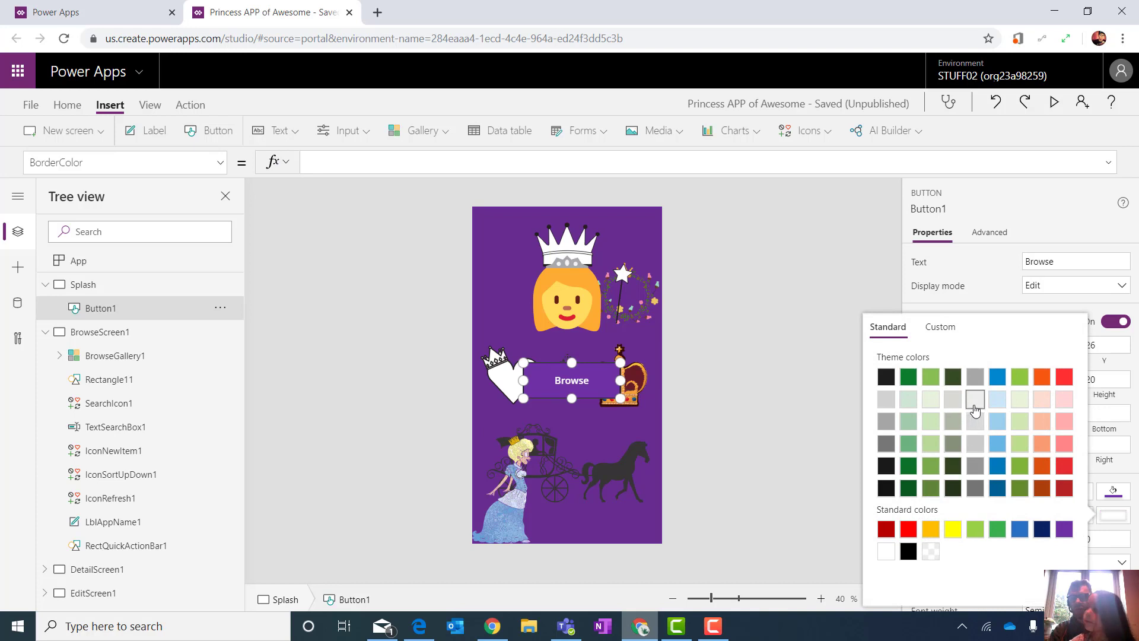
click(885, 556)
click(604, 439)
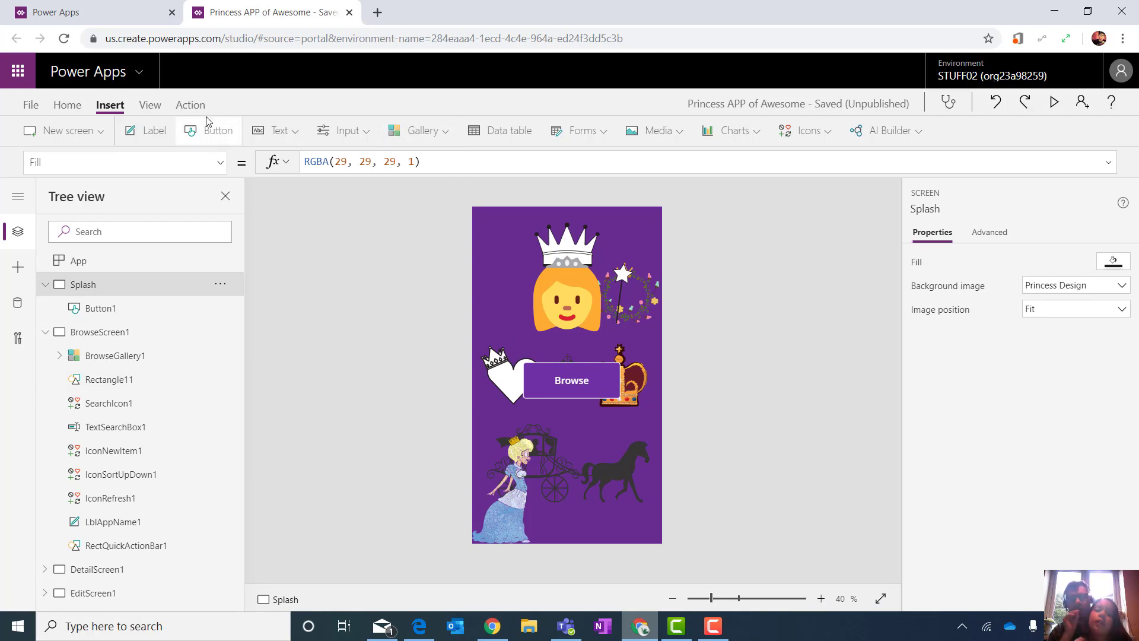
Make Browse navigate to BrowseScreen1 with Fade, then test in preview that it opens Contacts
click(190, 105)
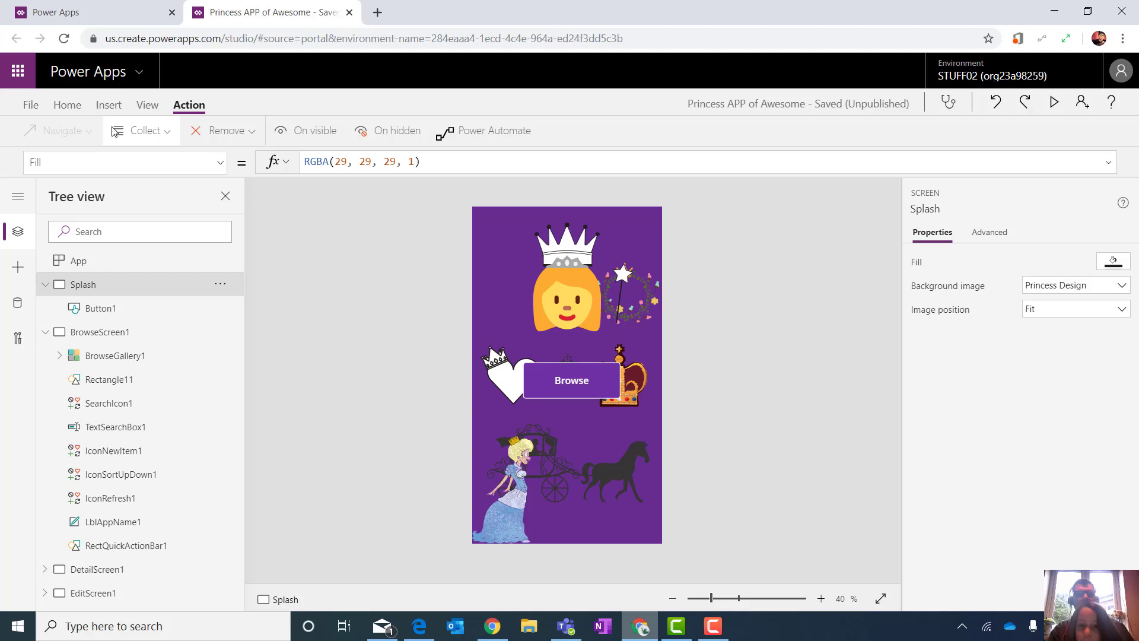
click(568, 393)
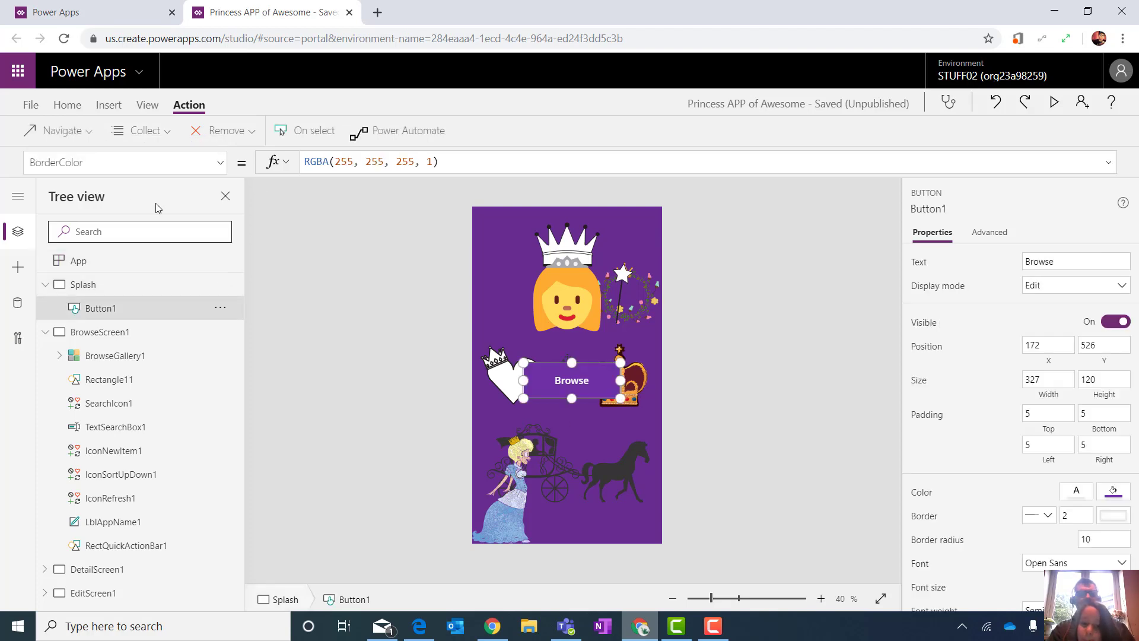
click(83, 123)
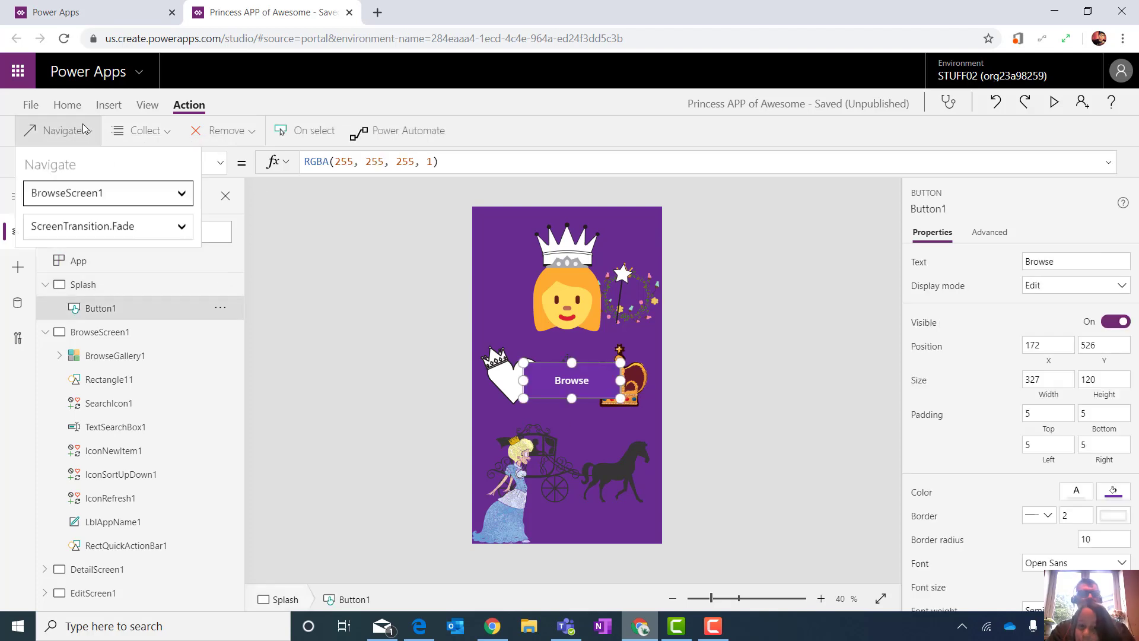
click(322, 254)
click(1055, 102)
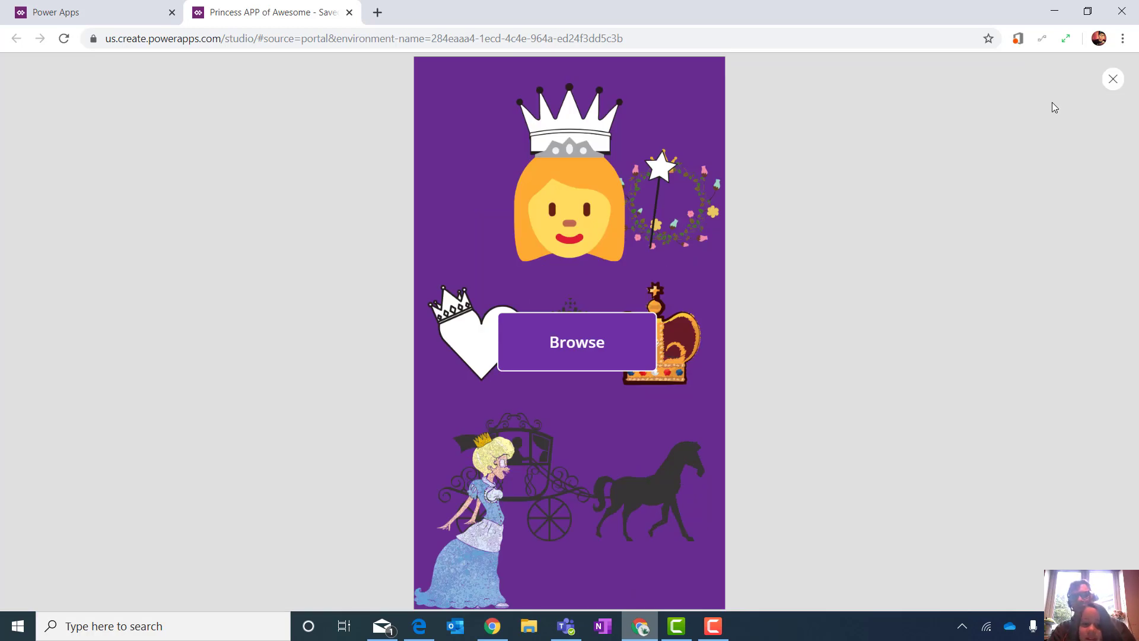
click(630, 358)
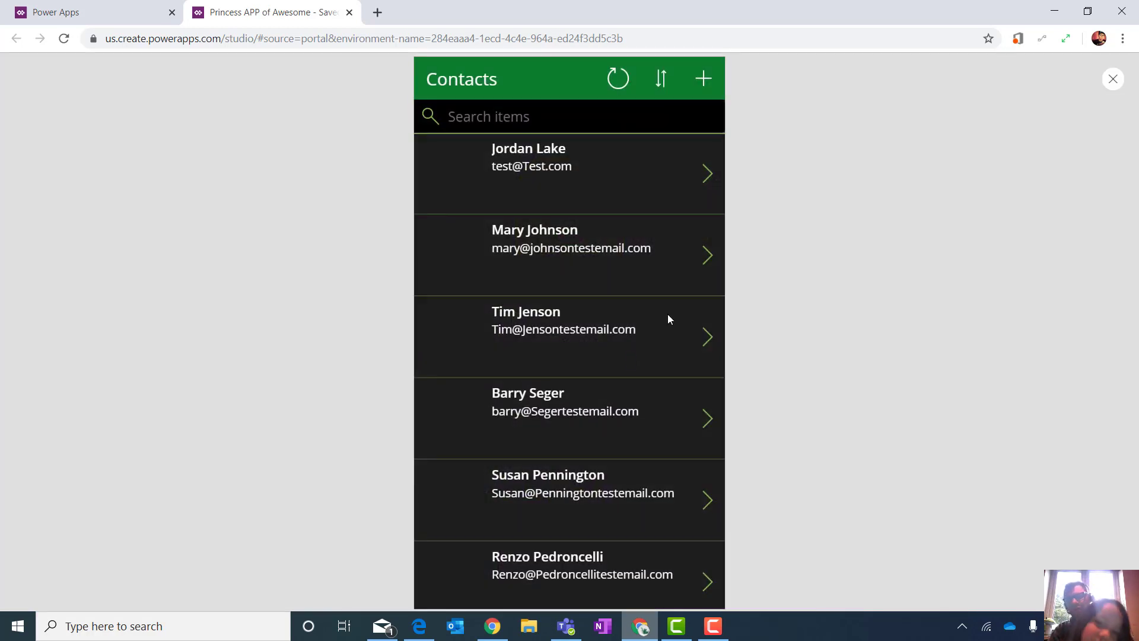
Replace the Splash background with the animation (3) GIF from Downloads and preview it
click(1117, 83)
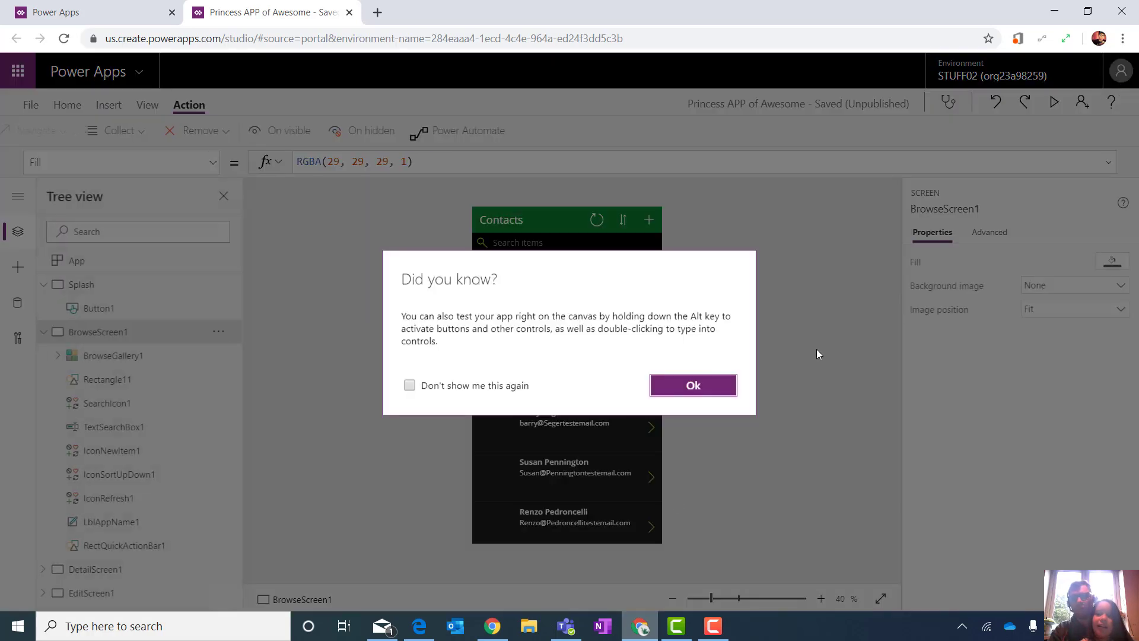
click(708, 384)
click(97, 288)
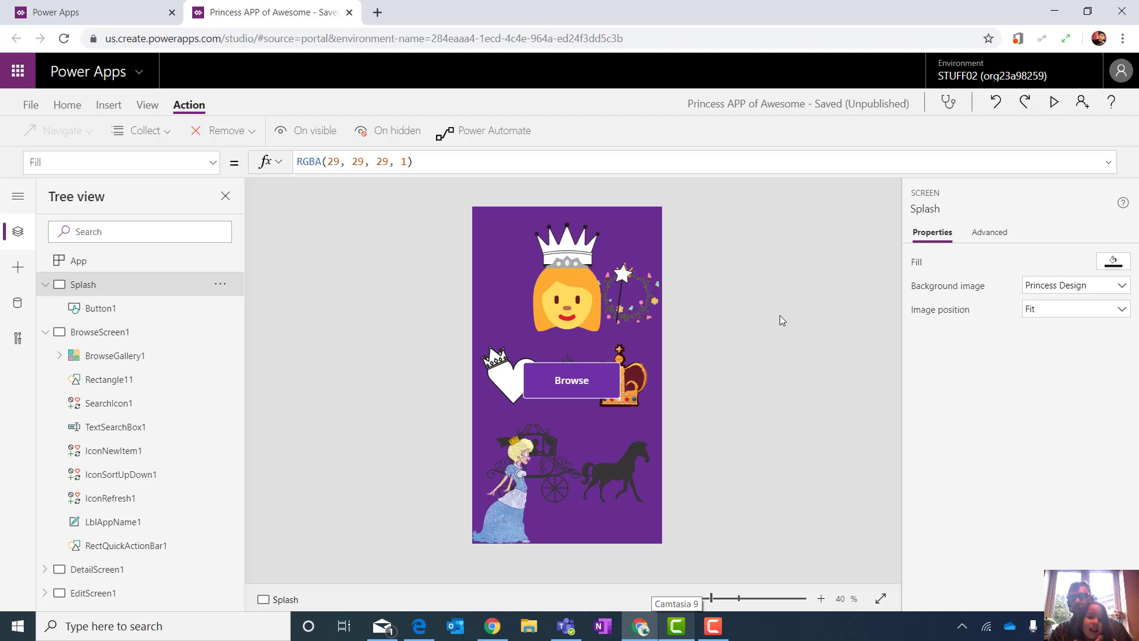
click(1047, 298)
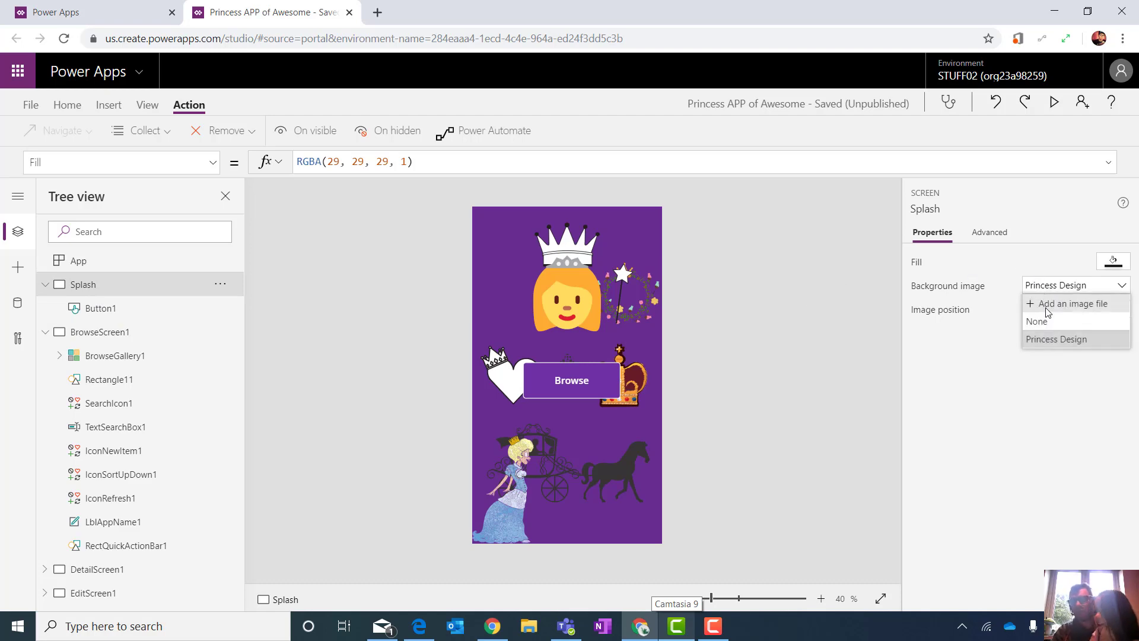
click(1049, 310)
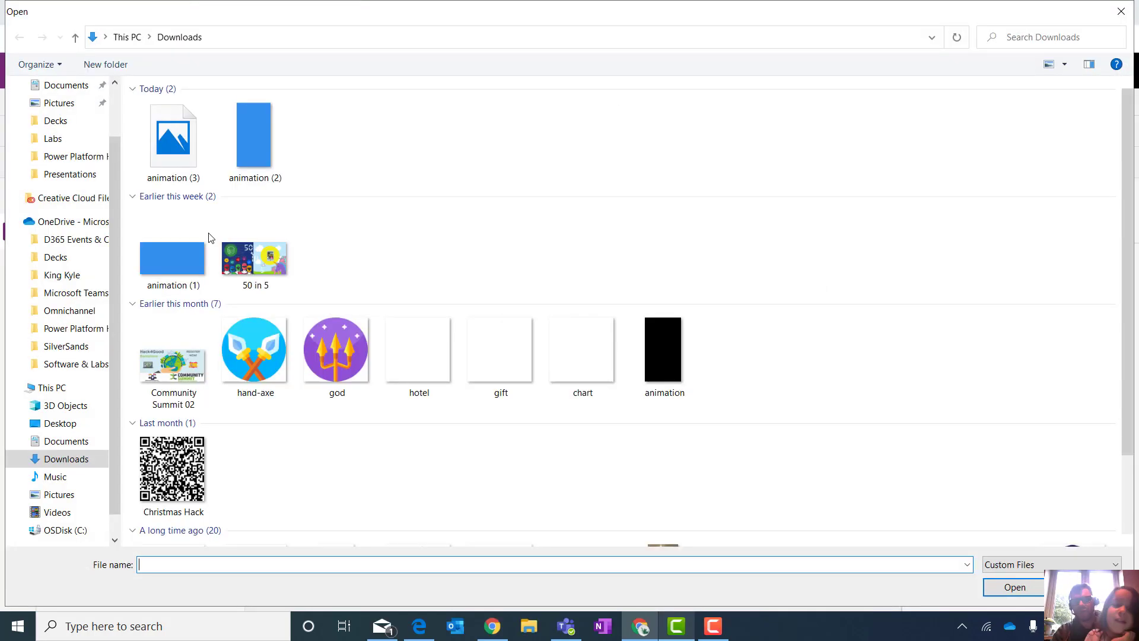
click(173, 148)
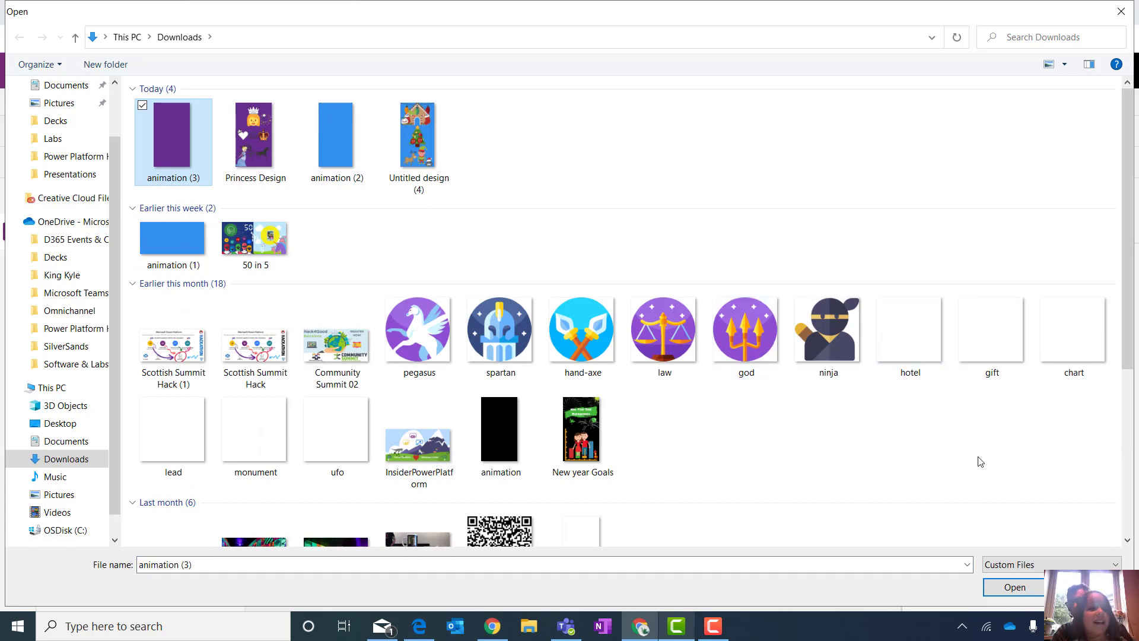
click(1042, 594)
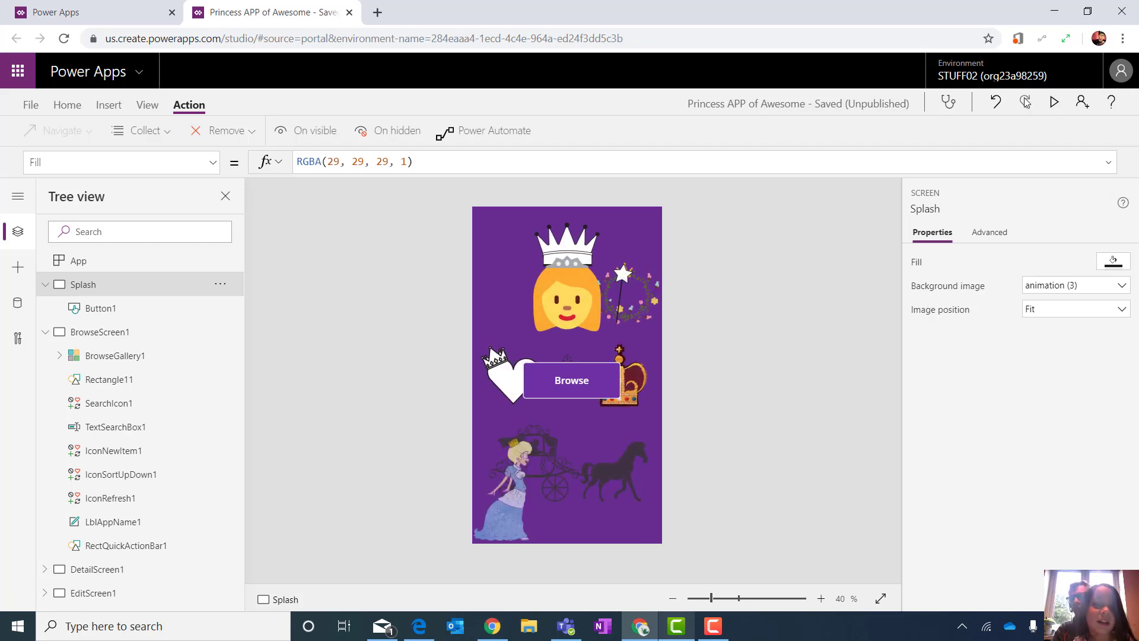
click(1056, 103)
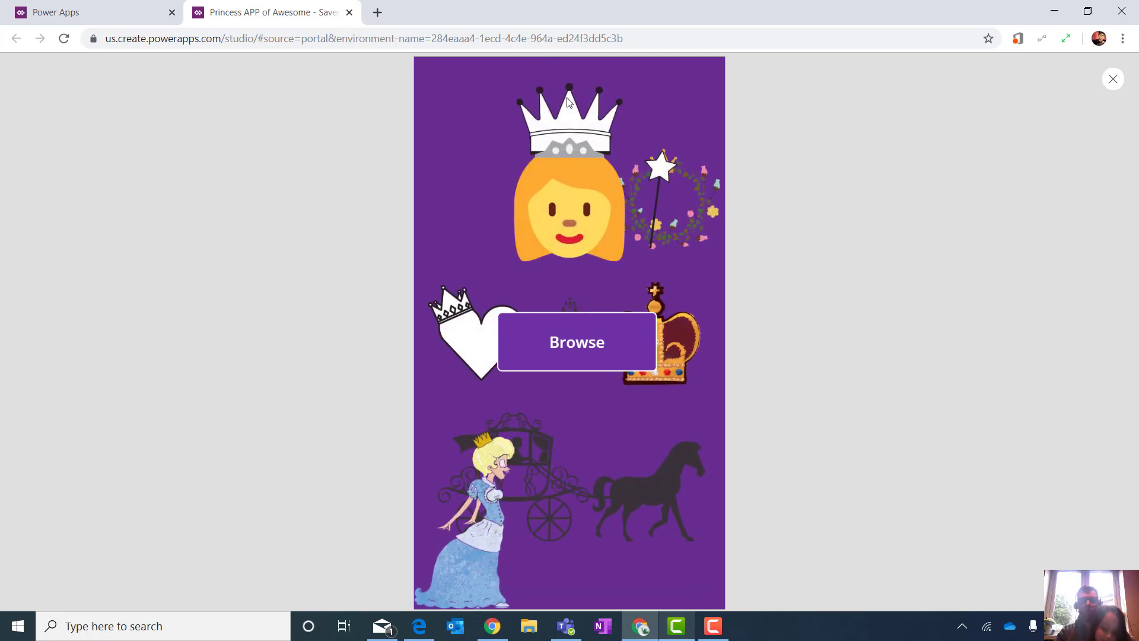
Switch from the Power Apps preview to the Canva browser window
click(492, 626)
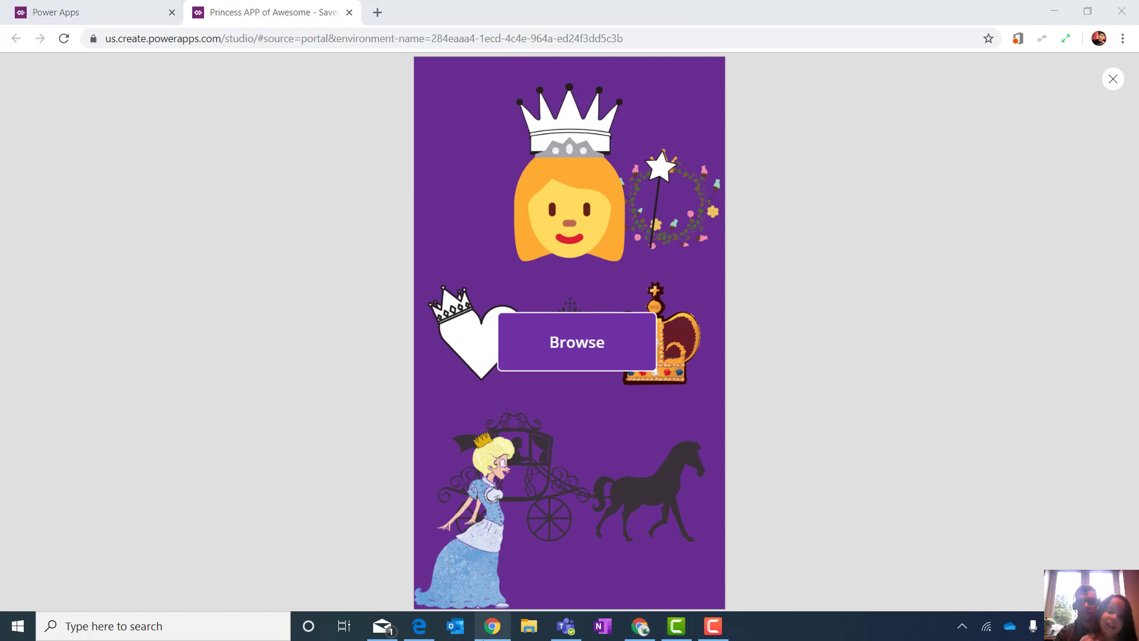
click(482, 630)
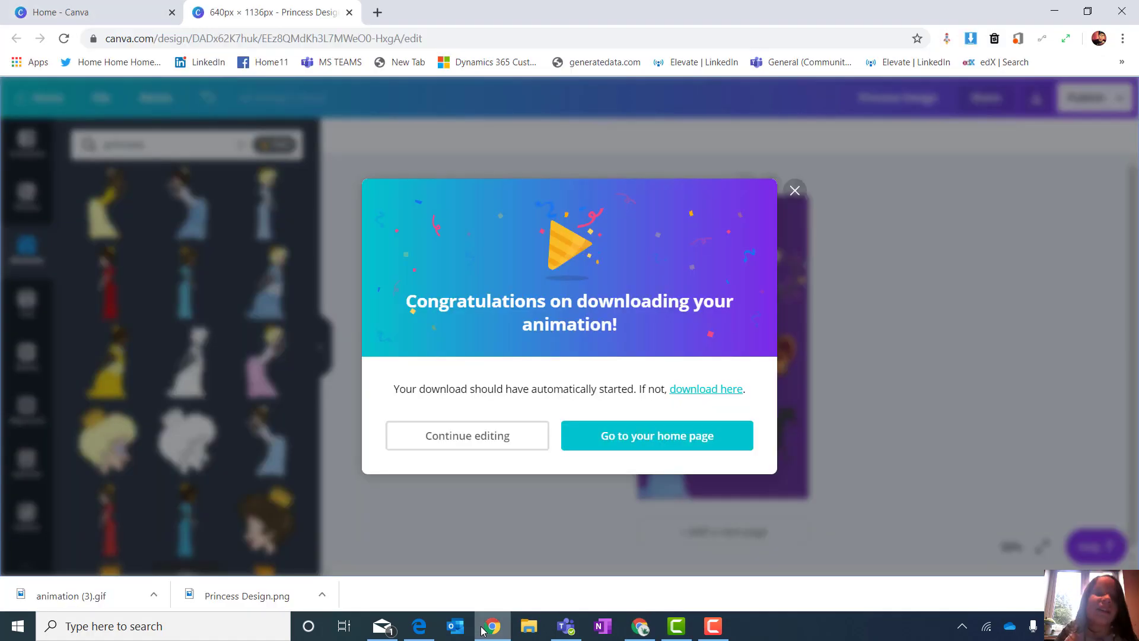
Close Canva's 'Congratulations on downloading your animation!' notice
click(795, 192)
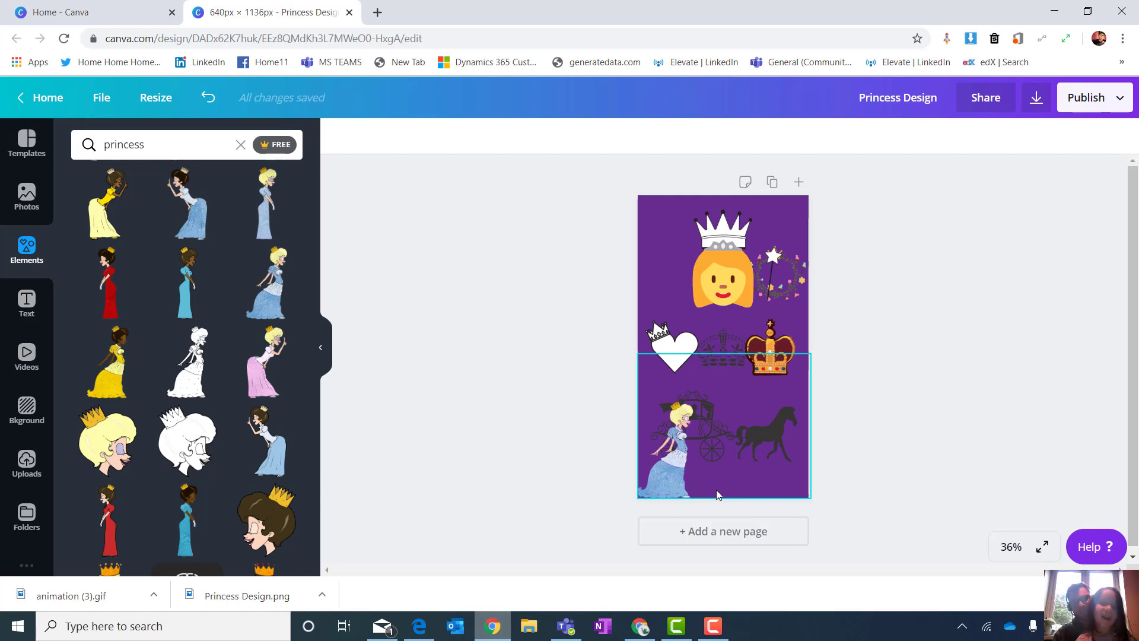
click(714, 627)
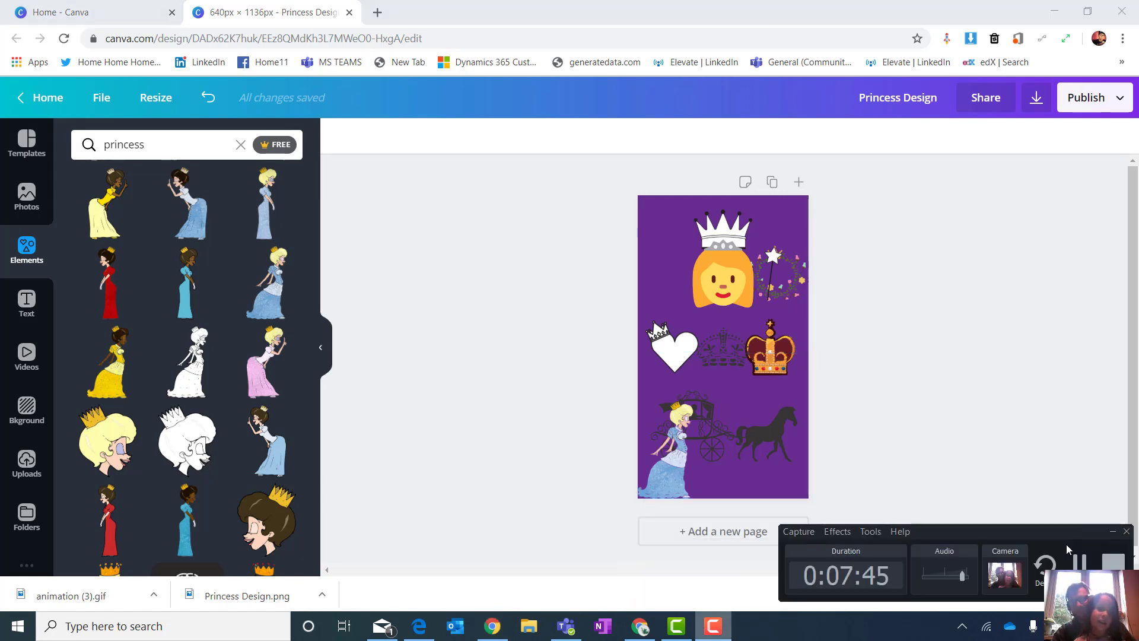